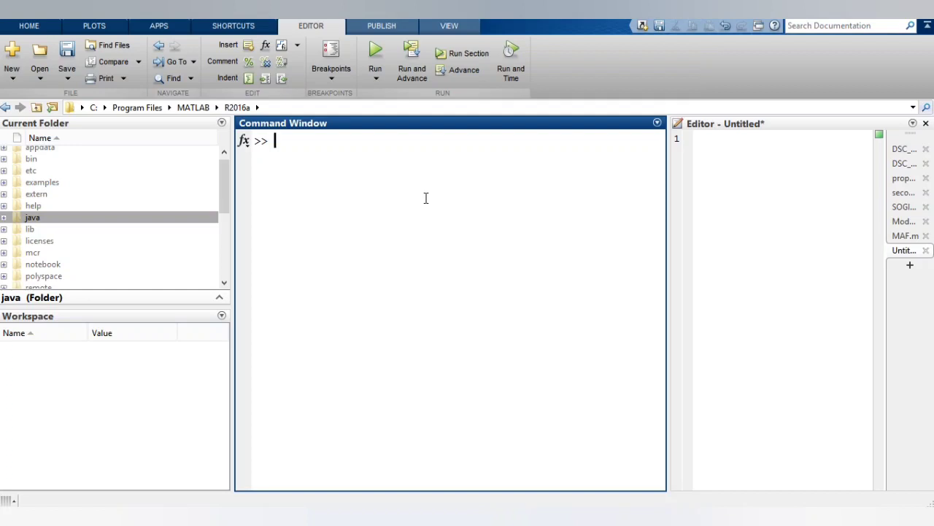
pyautogui.write('t=')
# Step: Define t=0:0.00001:1 and y=sin(2*pi*50*t), then enter plot(t,y) in the Command Window
pyautogui.press('Up')
pyautogui.press('Escape')
pyautogui.write('0:0.00001')
pyautogui.write(':1;')
pyautogui.press('Return')
pyautogui.write('y=sin(2*pi*50*t);')
pyautogui.press('Return')
pyautogui.write('plot(')
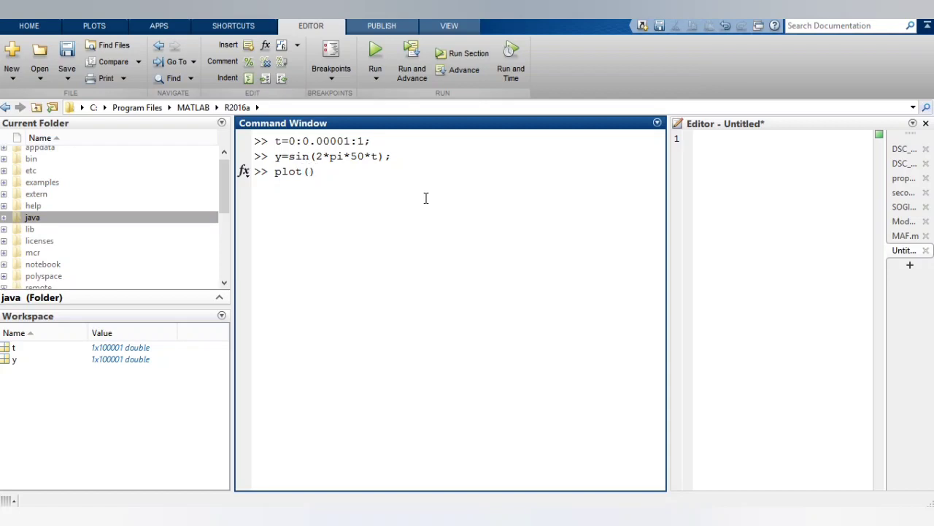
pyautogui.write('t')
pyautogui.write(',')
pyautogui.write('y')
pyautogui.press('Right')
# Step: Run plot(t,y) and dock Figure 1 with the plot tools shown
pyautogui.press('Return')
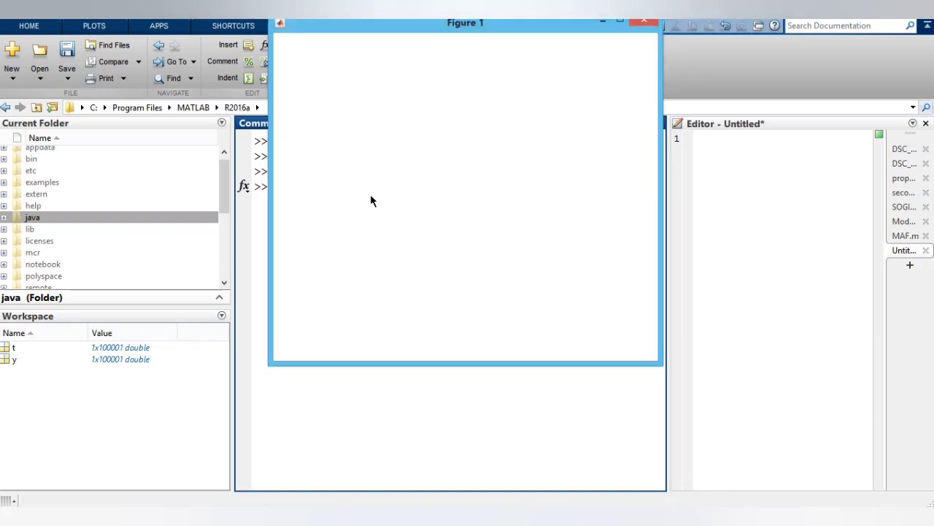
pyautogui.moveTo(529, 27); pyautogui.dragTo(532, 75)
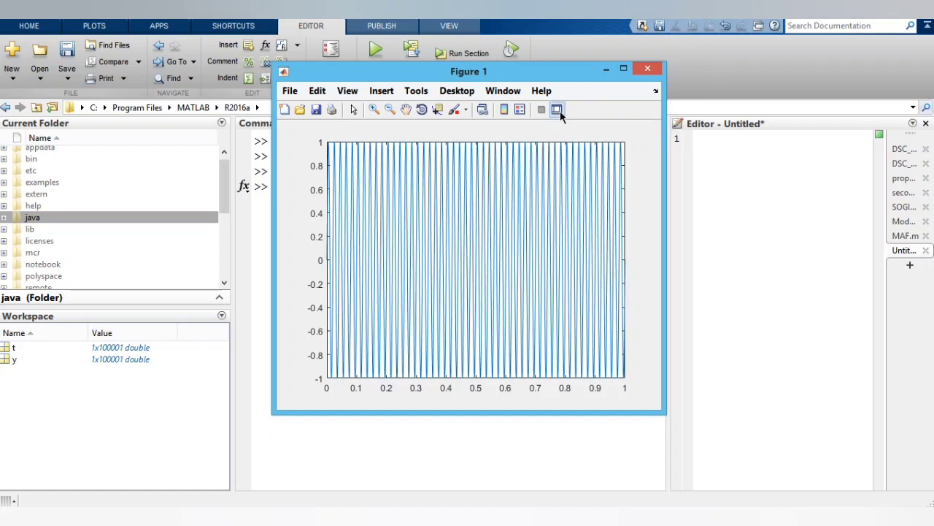
pyautogui.click(560, 110)
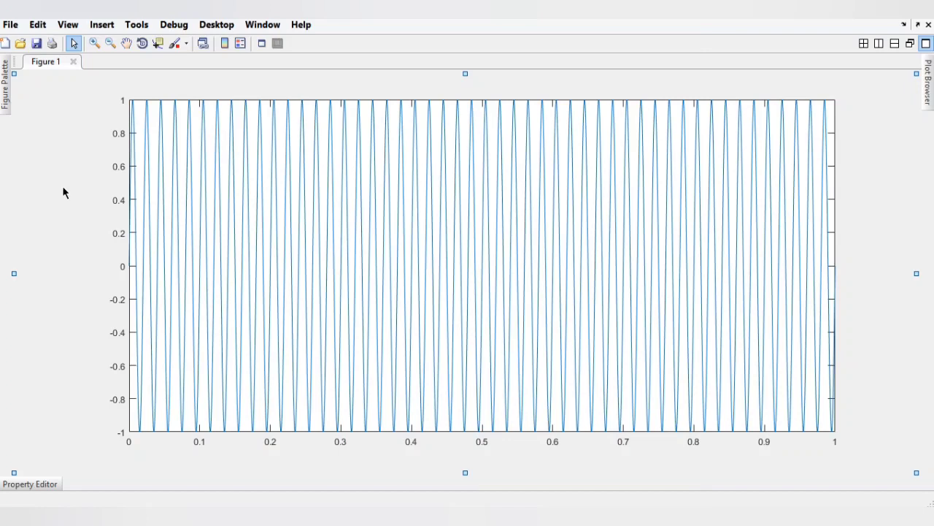
# Step: Set the Figure Color to white in the Property Editor
pyautogui.click(38, 486)
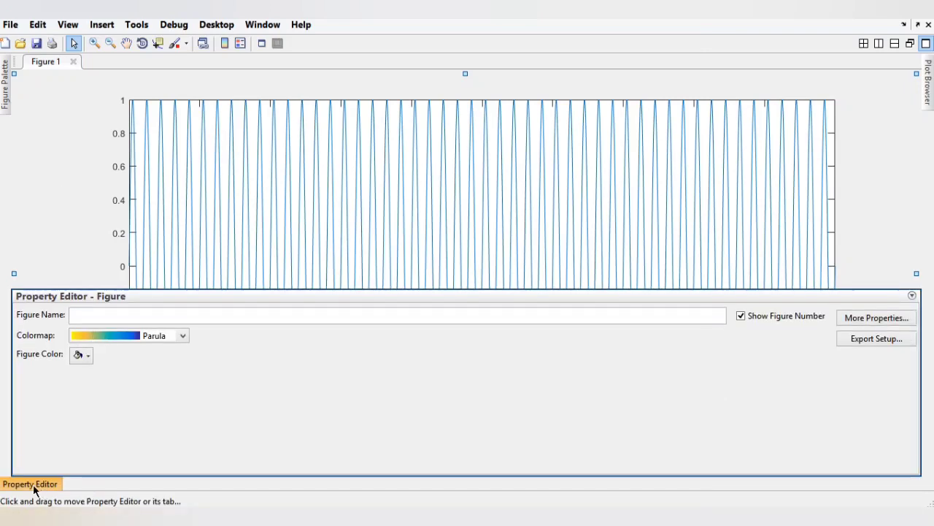
pyautogui.click(81, 355)
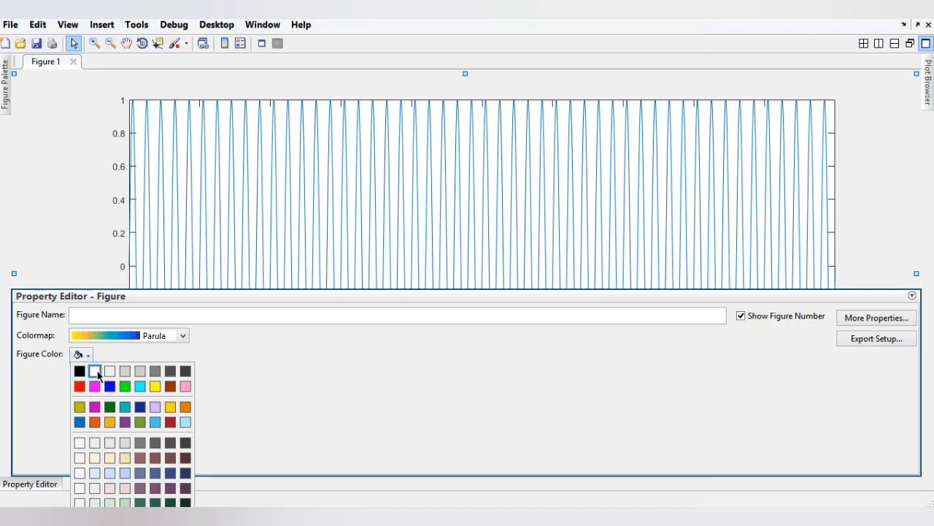
pyautogui.click(98, 375)
# Step: Select the sine line, then the axes, to bring up the axes properties
pyautogui.click(286, 217)
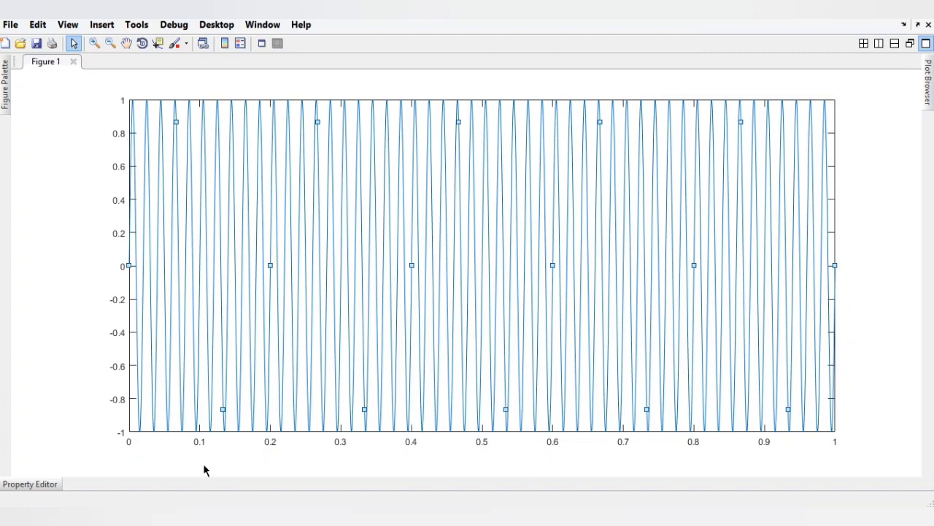
pyautogui.click(53, 485)
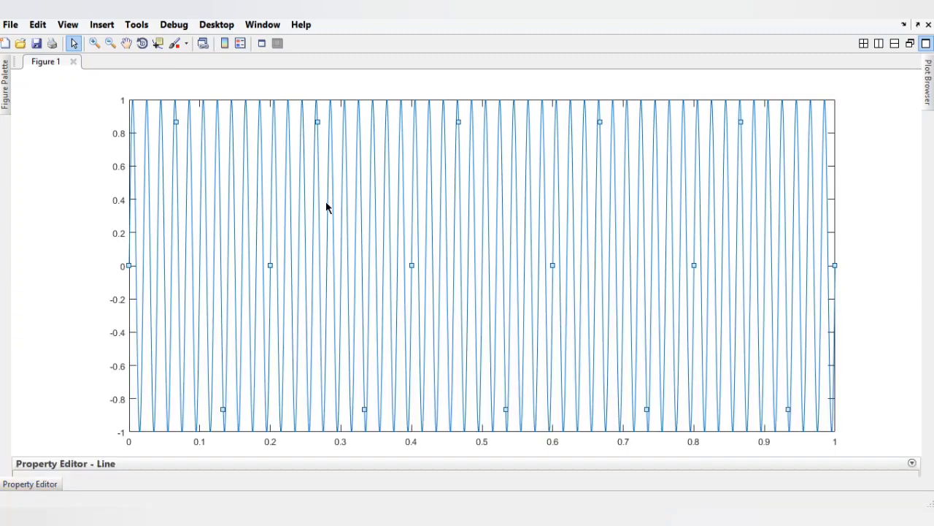
pyautogui.click(310, 115)
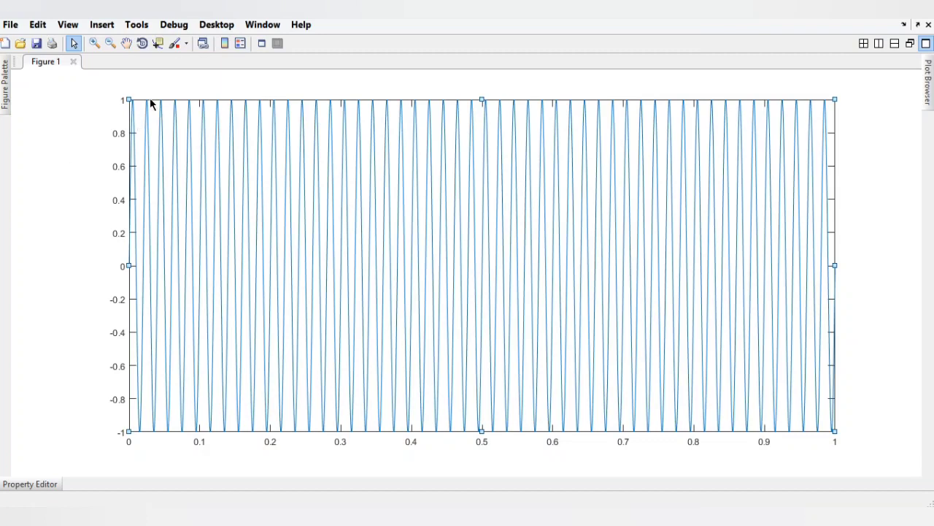
# Step: Set the axes font to Times New Roman at size 30
pyautogui.click(29, 484)
pyautogui.click(371, 316)
pyautogui.click(370, 341)
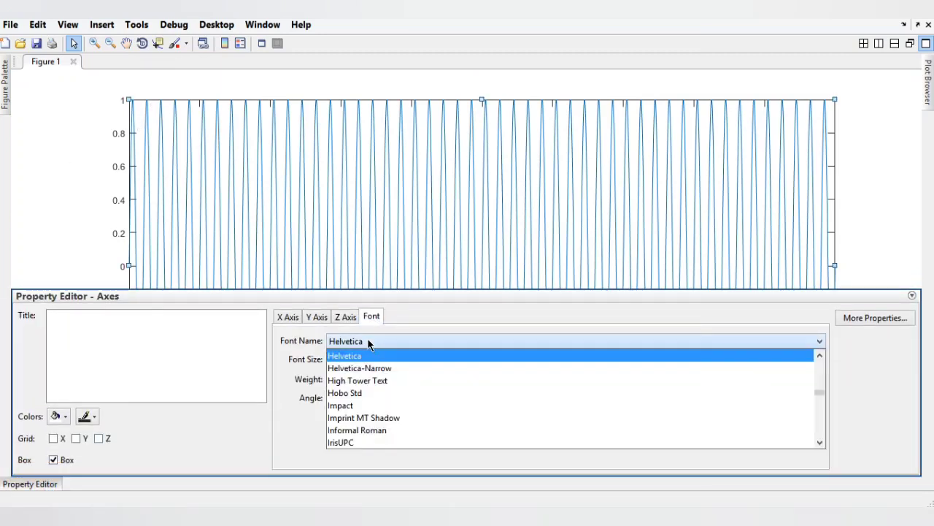
pyautogui.write('times new roman')
pyautogui.press('Return')
pyautogui.press('Tab')
pyautogui.press('BackSpace')
pyautogui.write('30')
pyautogui.press('Return')
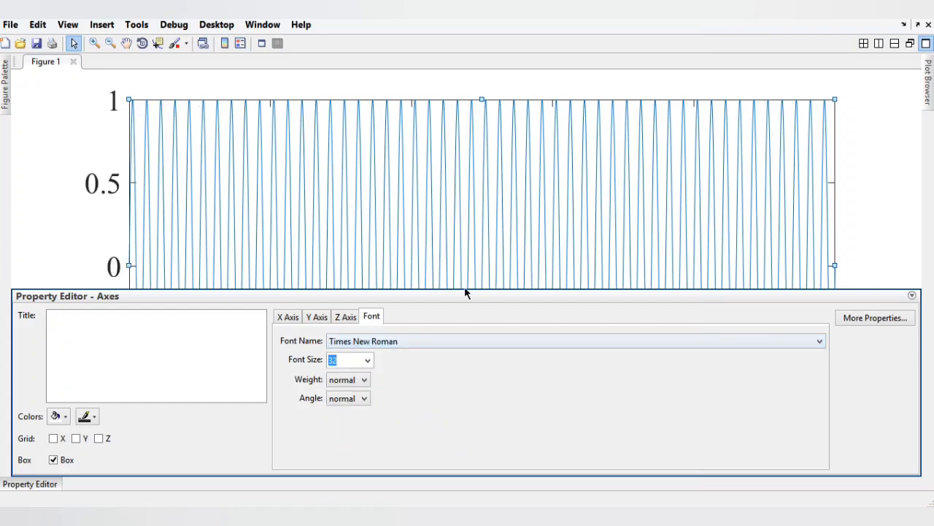
# Step: Limit the y-axis to -5 through 2 and turn on the gridlines
pyautogui.click(287, 316)
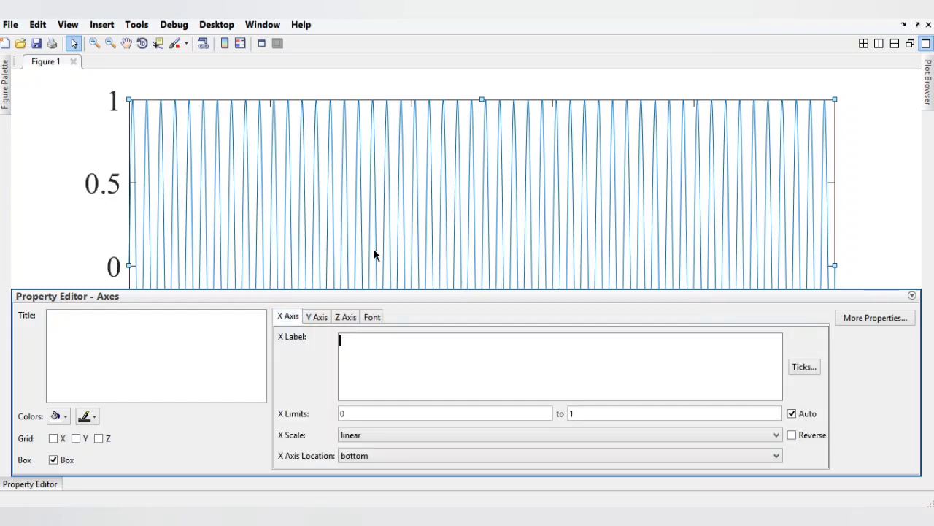
pyautogui.click(320, 317)
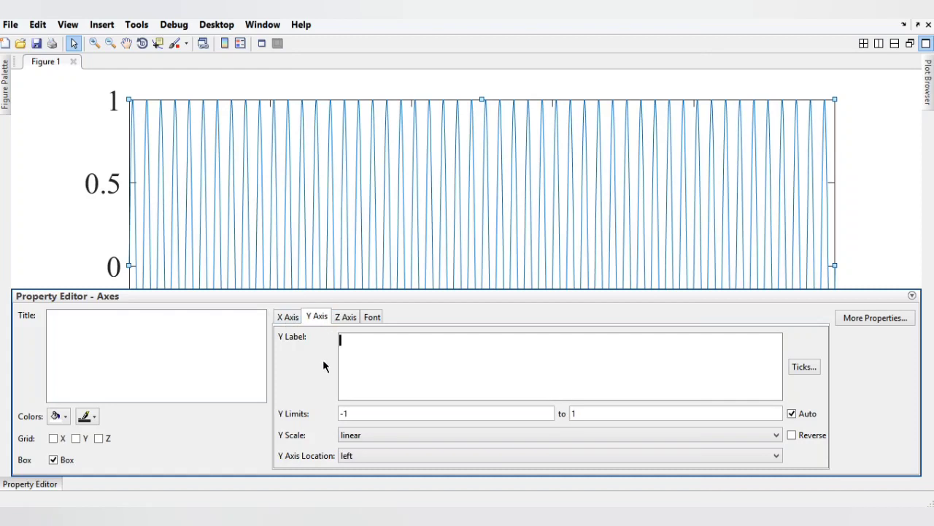
pyautogui.click(378, 410)
pyautogui.press('BackSpace')
pyautogui.write('5')
pyautogui.click(573, 414)
pyautogui.press('BackSpace')
pyautogui.write('2')
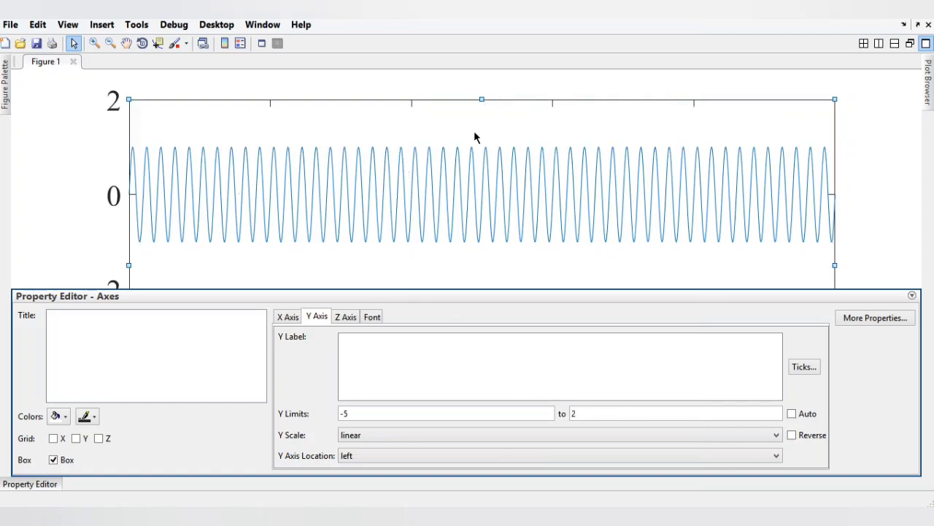
pyautogui.click(53, 438)
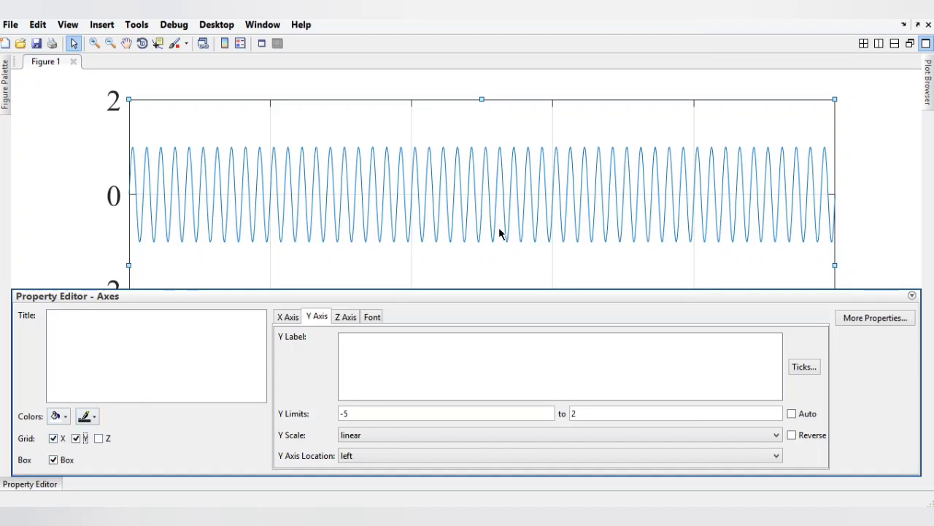
# Step: Resize the axes box: raise its bottom edge and widen it to the right
pyautogui.click(430, 265)
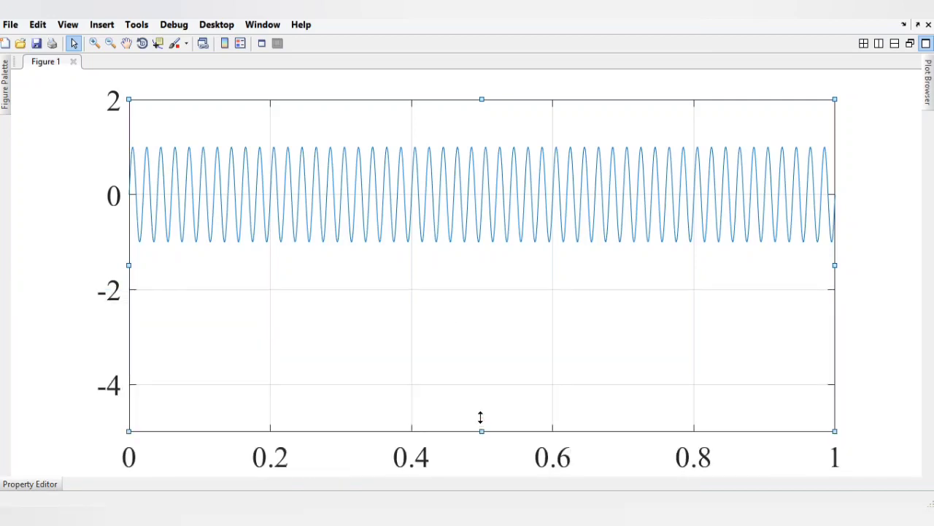
pyautogui.moveTo(480, 429); pyautogui.dragTo(482, 386)
pyautogui.moveTo(839, 241); pyautogui.dragTo(865, 242)
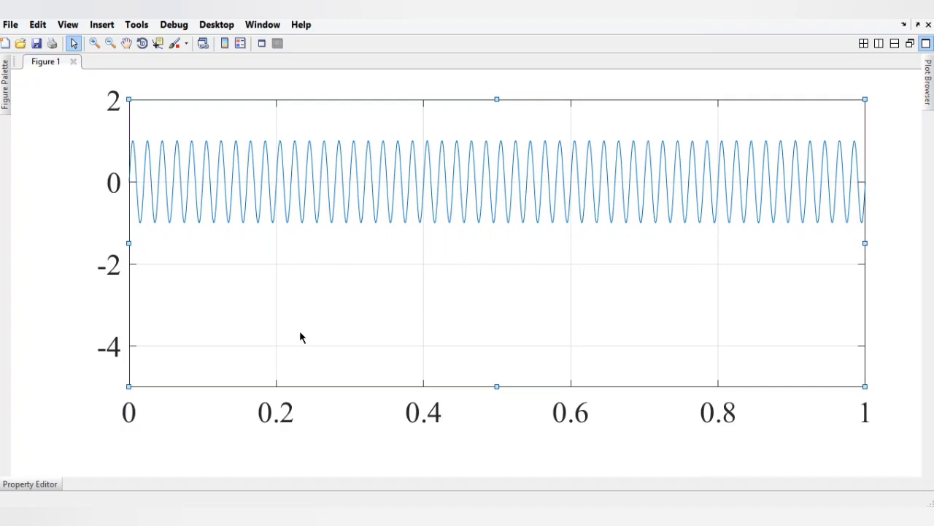
# Step: Label the x-axis 'Time (s)' and the y-axis 'Magnitude'
pyautogui.click(25, 484)
pyautogui.click(389, 363)
pyautogui.write('Time')
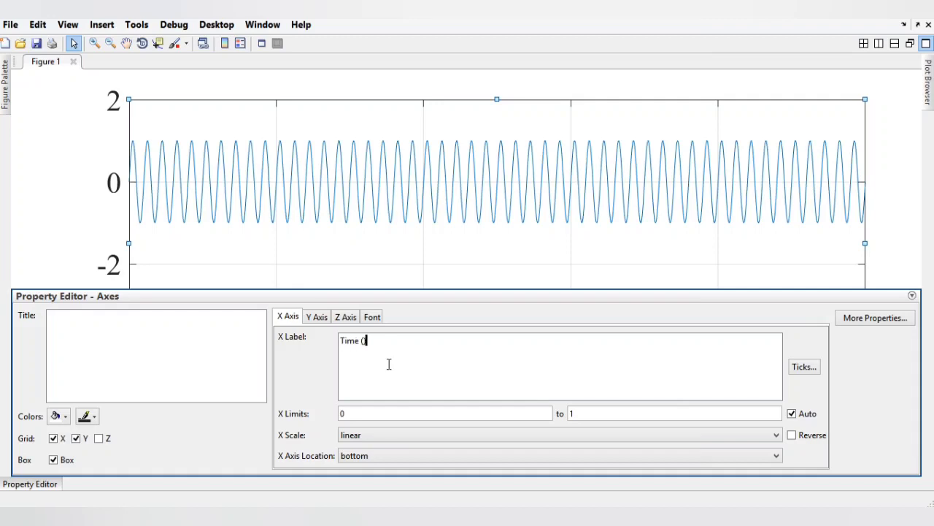
pyautogui.write(' (s')
pyautogui.click(319, 317)
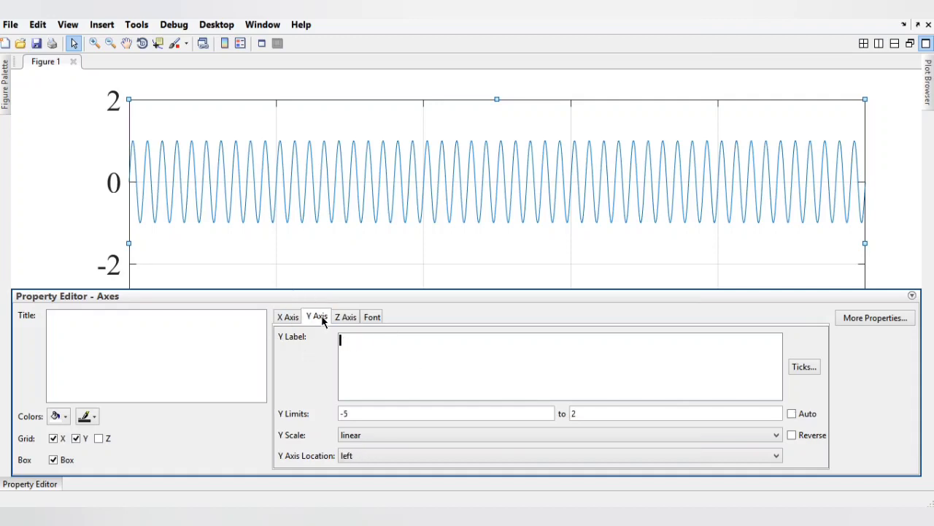
pyautogui.write('Ma')
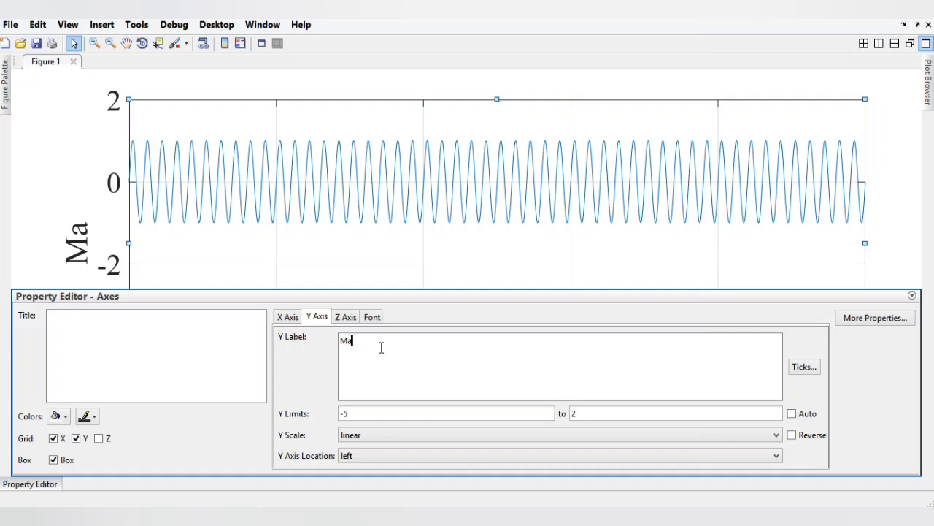
pyautogui.write('gnitude')
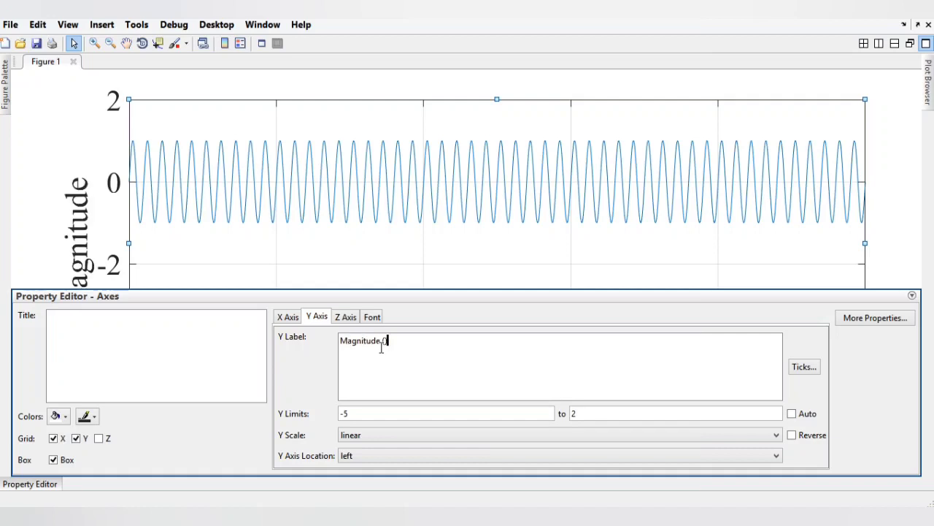
pyautogui.write(' ()')
pyautogui.press('BackSpace')
pyautogui.press('BackSpace')
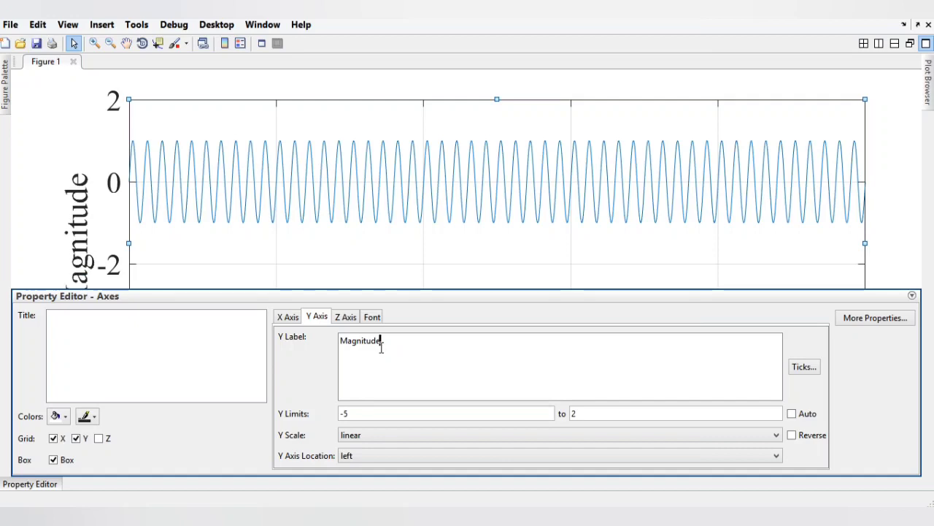
pyautogui.click(397, 260)
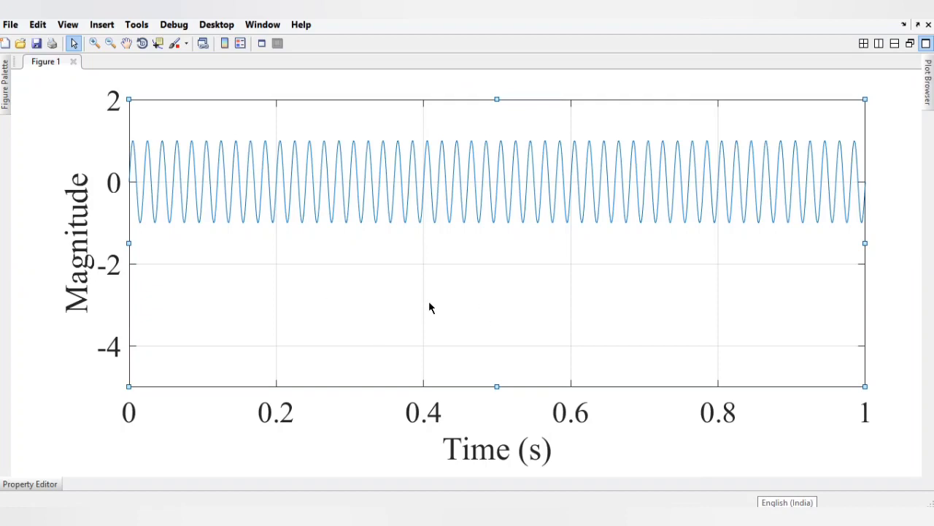
# Step: Shrink the duplicate axes into a small inset and move it right and down
pyautogui.moveTo(430, 306); pyautogui.dragTo(437, 314)
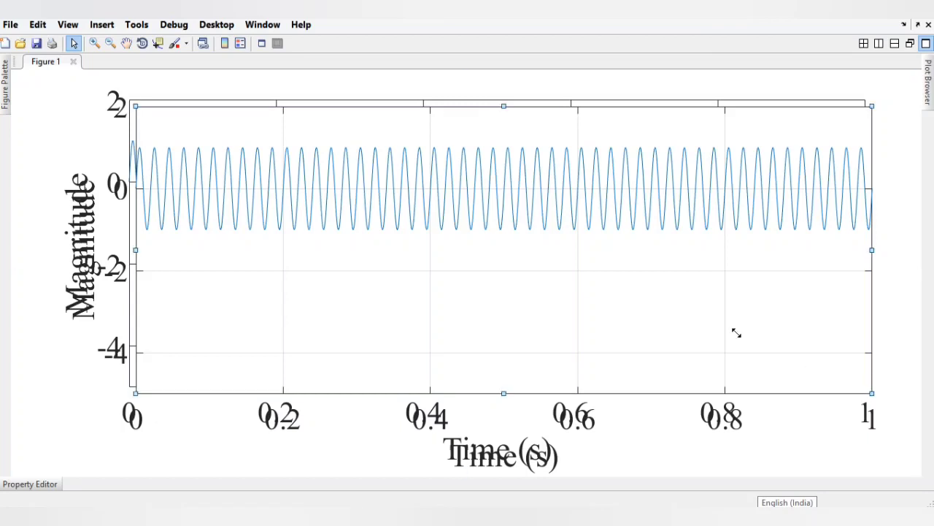
pyautogui.moveTo(735, 332); pyautogui.dragTo(653, 288)
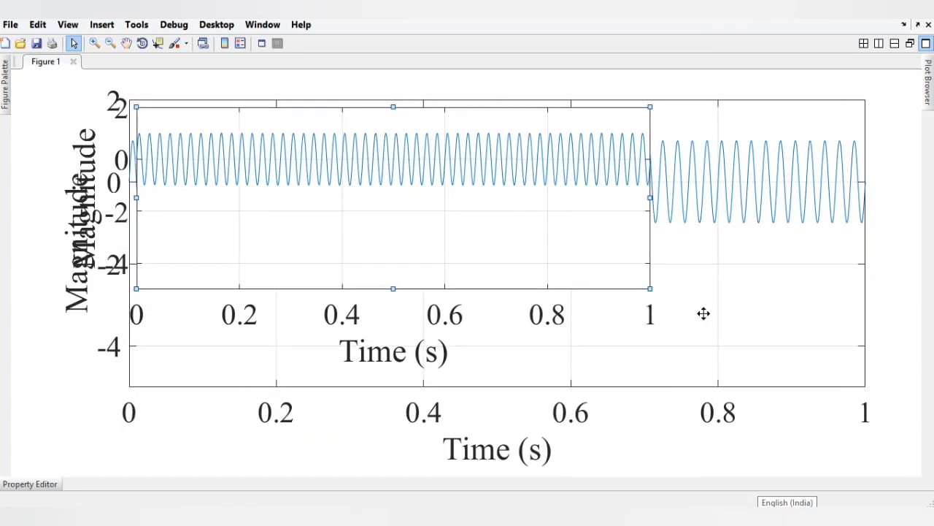
pyautogui.moveTo(703, 313); pyautogui.dragTo(774, 337)
# Step: Delete the inset's Time (s) and Magnitude labels
pyautogui.click(466, 376)
pyautogui.press('Delete')
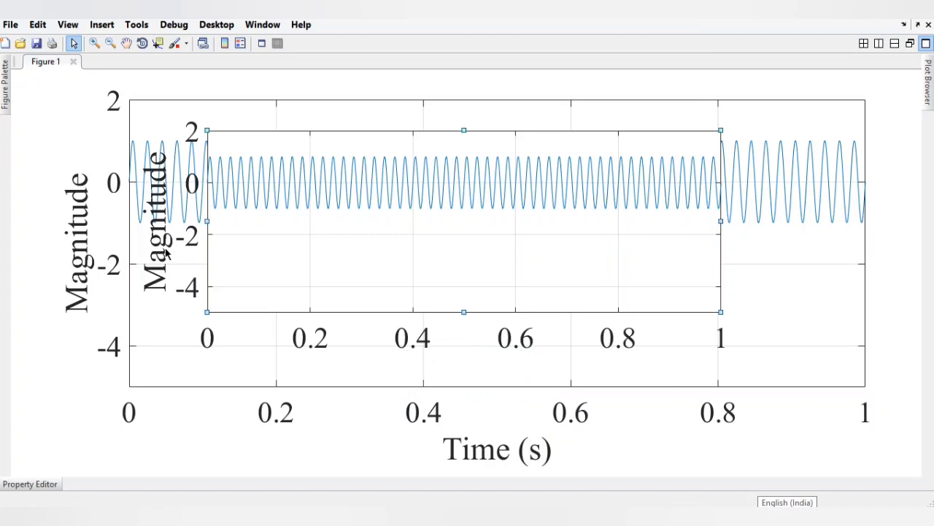
pyautogui.click(165, 252)
pyautogui.press('Delete')
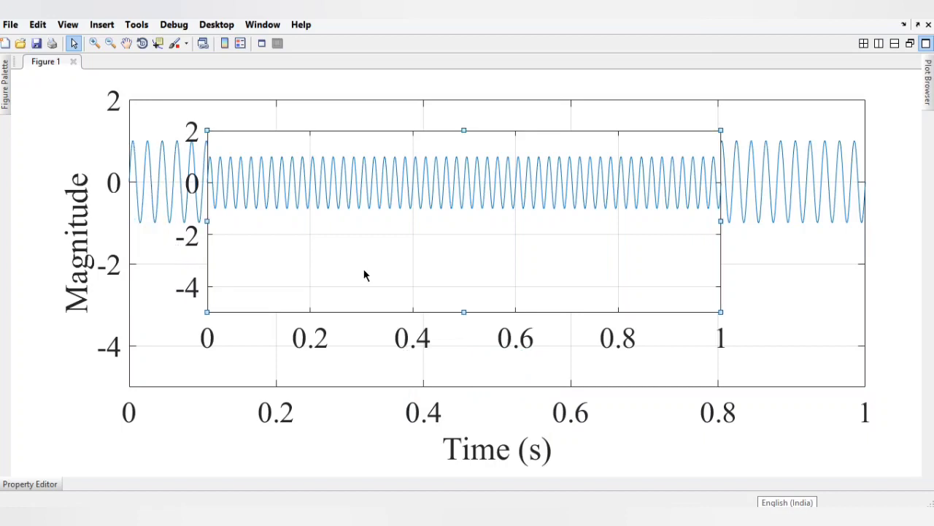
# Step: Set the inset's y limits to -2 through 2
pyautogui.click(29, 484)
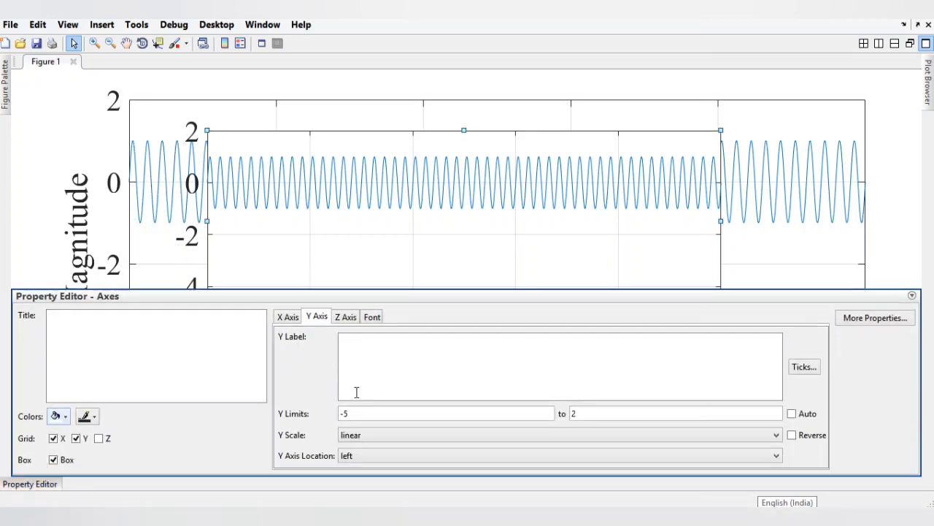
pyautogui.click(348, 413)
pyautogui.press('BackSpace')
# Step: Set the inset's x limits to 0.5 through 0.52 so it shows one cycle
pyautogui.click(287, 316)
pyautogui.click(427, 414)
pyautogui.write('.5')
pyautogui.click(593, 413)
pyautogui.press('BackSpace')
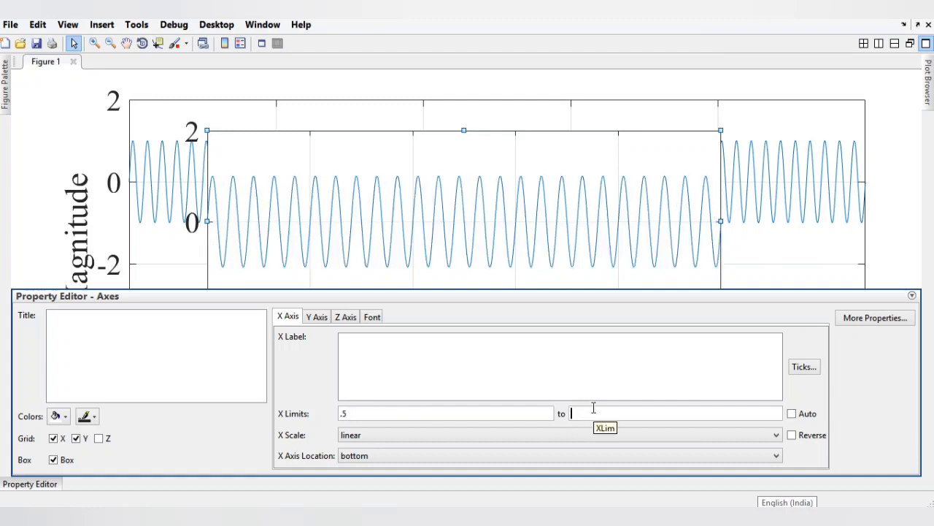
pyautogui.write('.6')
pyautogui.press('Return')
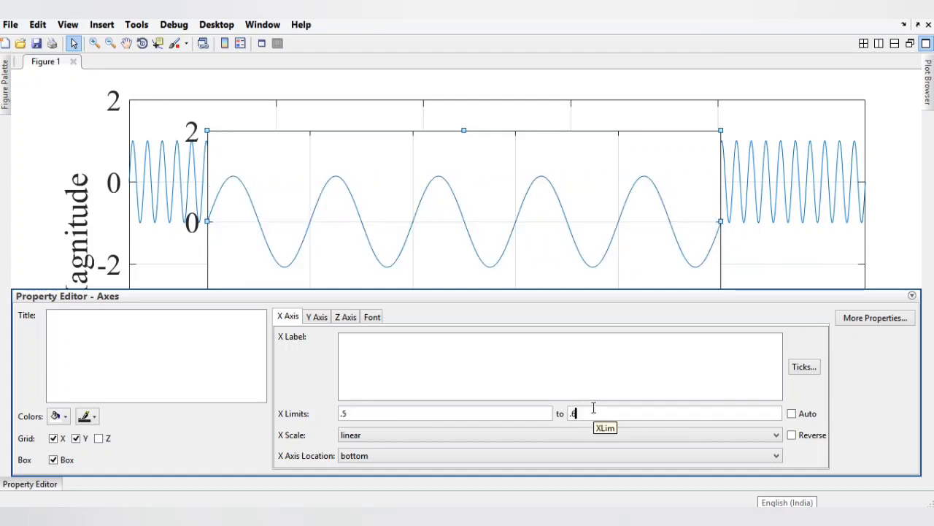
pyautogui.press('BackSpace')
pyautogui.write('52')
pyautogui.press('Return')
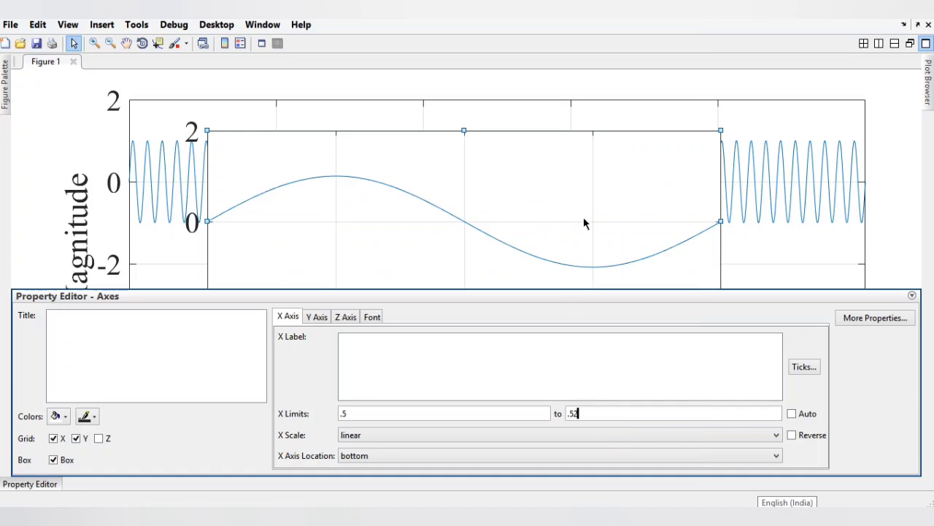
pyautogui.click(606, 157)
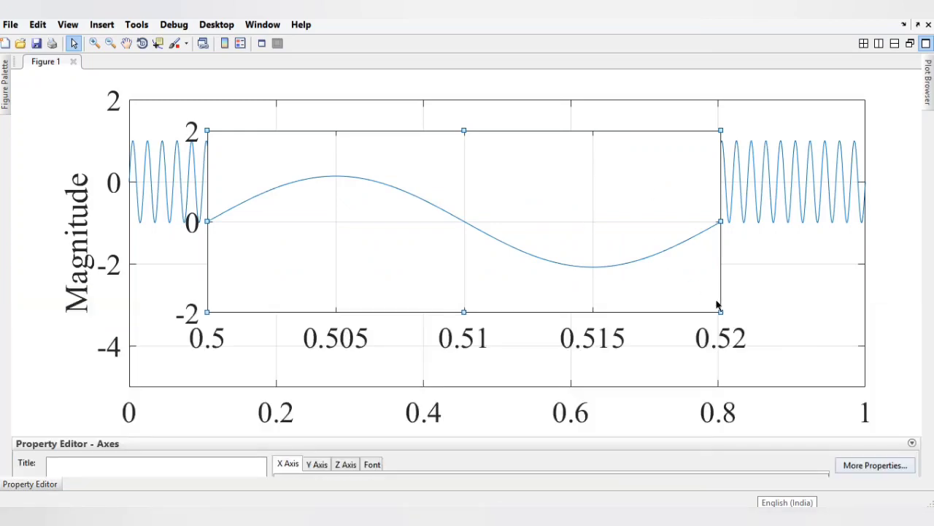
# Step: Shrink the one-cycle inset and tuck it into the main plot's lower right
pyautogui.moveTo(657, 275)
pyautogui.mouseDown()
pyautogui.moveTo(427, 262)
pyautogui.moveTo(701, 361)
pyautogui.mouseUp()
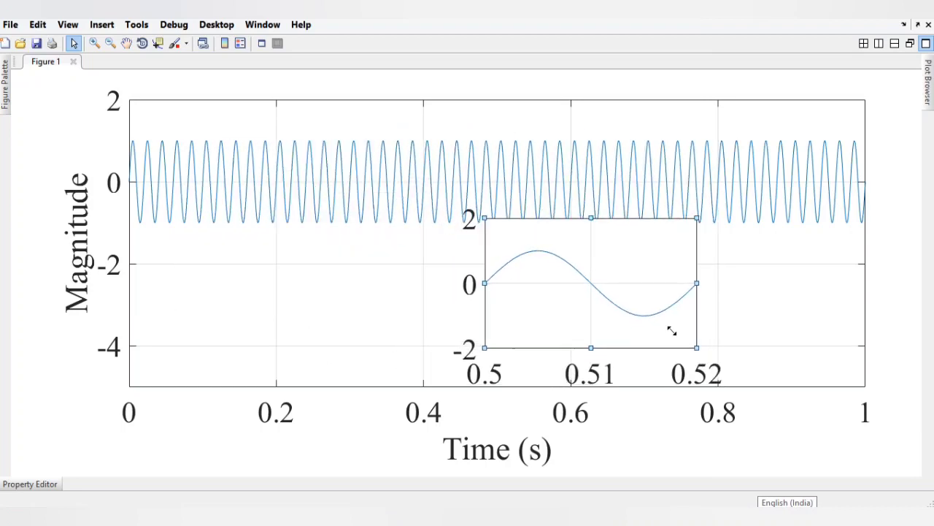
pyautogui.moveTo(703, 352)
pyautogui.mouseDown()
pyautogui.moveTo(671, 329)
pyautogui.moveTo(712, 341)
pyautogui.mouseUp()
pyautogui.click(763, 303)
pyautogui.click(679, 315)
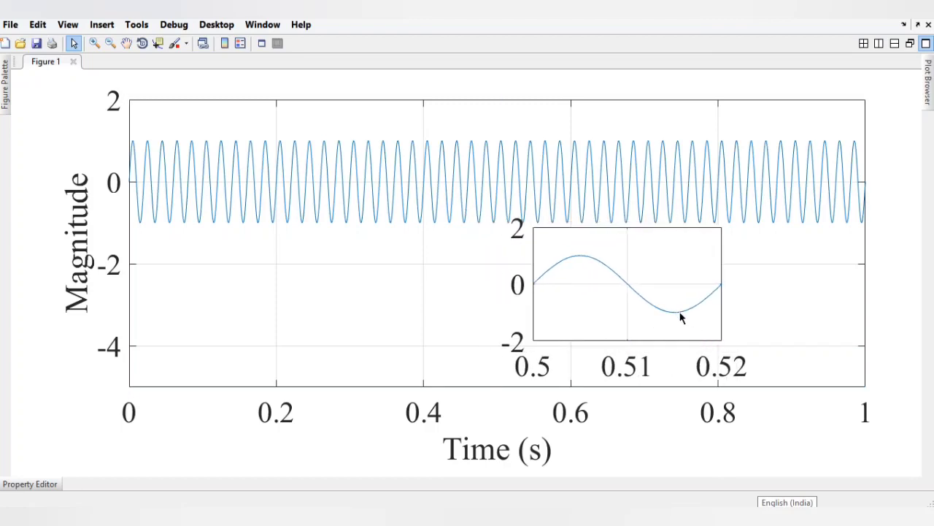
# Step: Set the sine line width to 2
pyautogui.click(622, 185)
pyautogui.click(30, 484)
pyautogui.doubleClick(744, 343)
pyautogui.write('2')
pyautogui.press('Return')
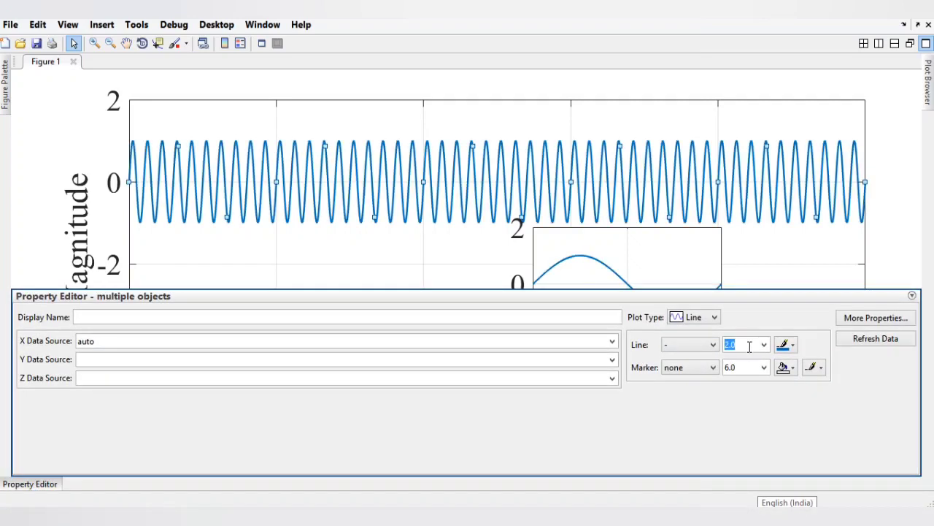
# Step: Try dashed and dash-dot line styles, then return the curves to solid
pyautogui.click(694, 348)
pyautogui.click(692, 368)
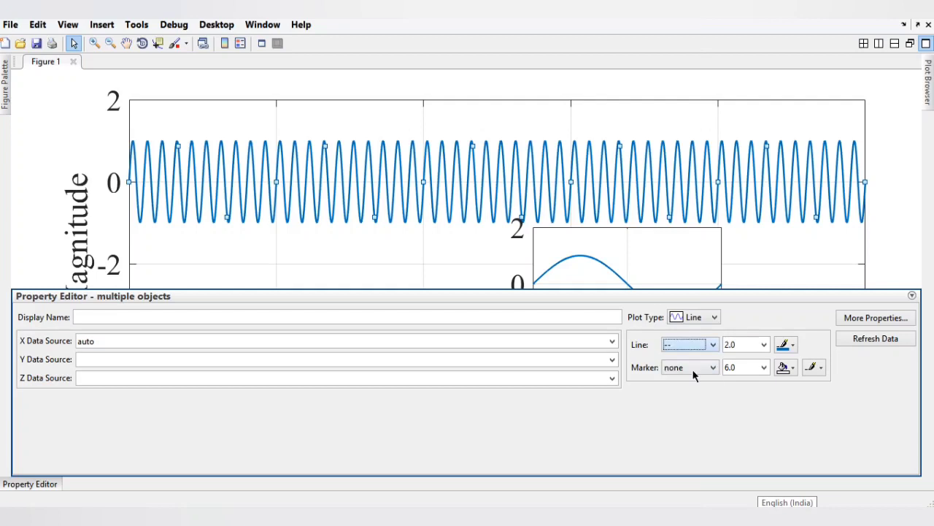
pyautogui.click(684, 347)
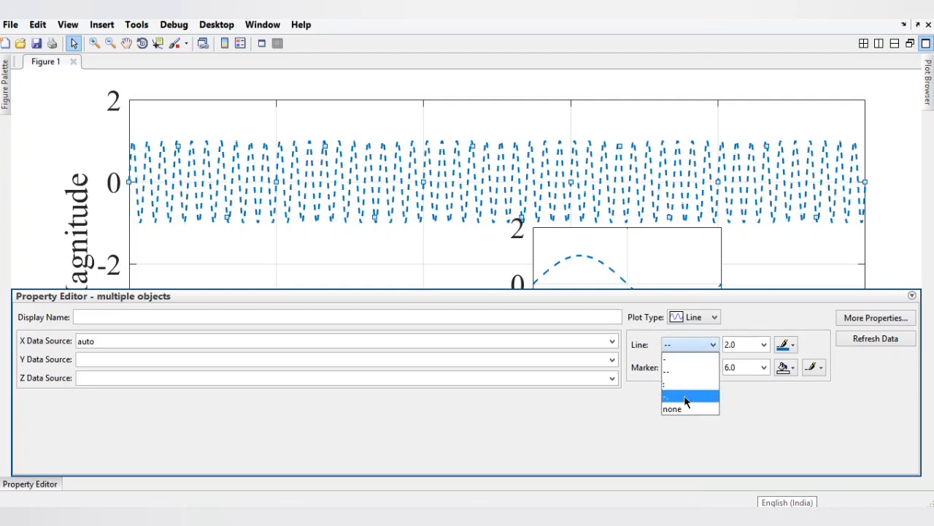
pyautogui.click(690, 397)
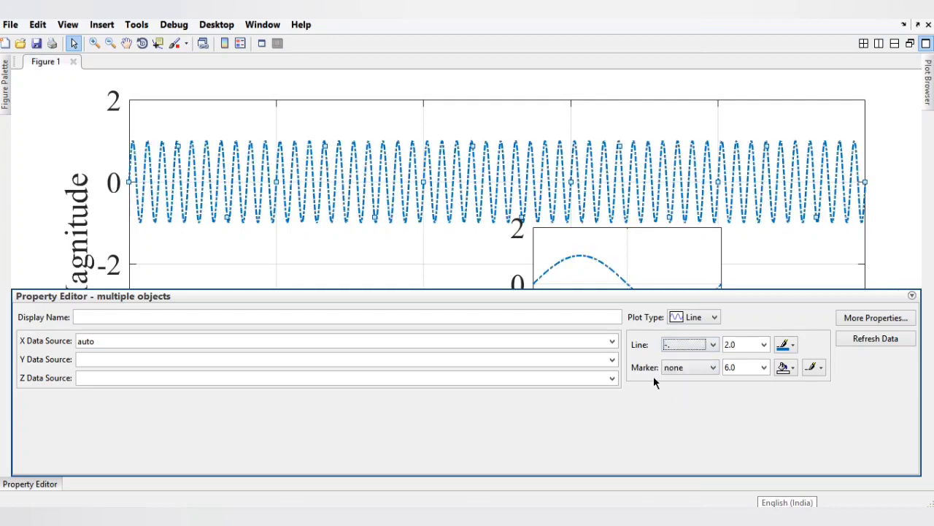
pyautogui.click(691, 349)
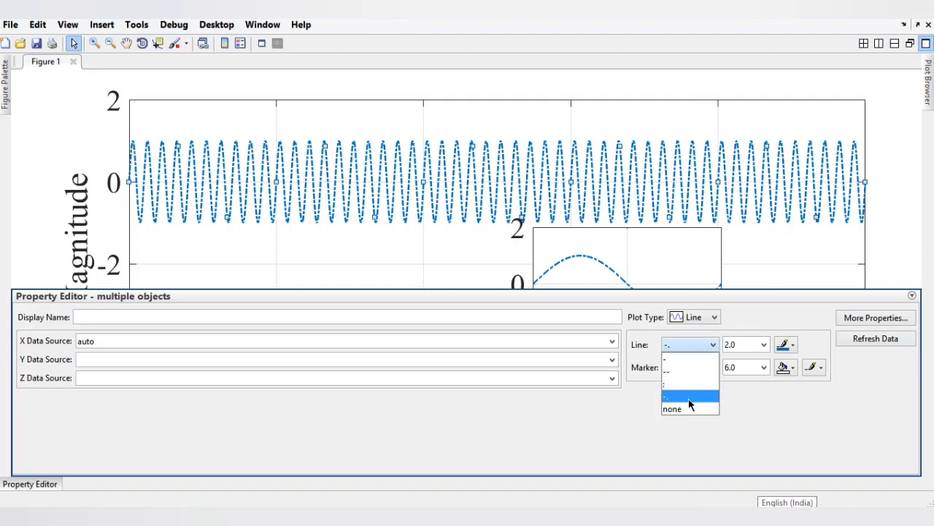
pyautogui.click(688, 360)
pyautogui.click(787, 243)
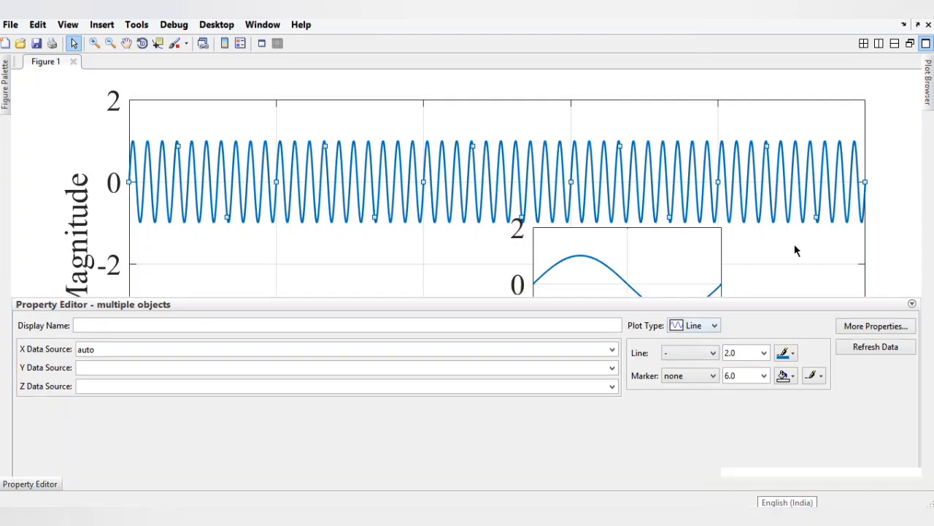
# Step: Colour the sine curves red
pyautogui.click(588, 264)
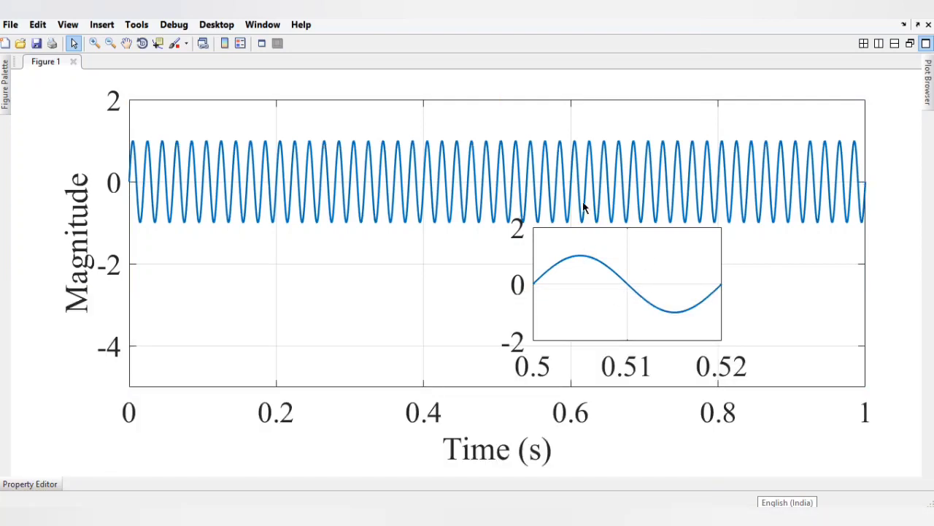
pyautogui.click(588, 218)
pyautogui.click(44, 485)
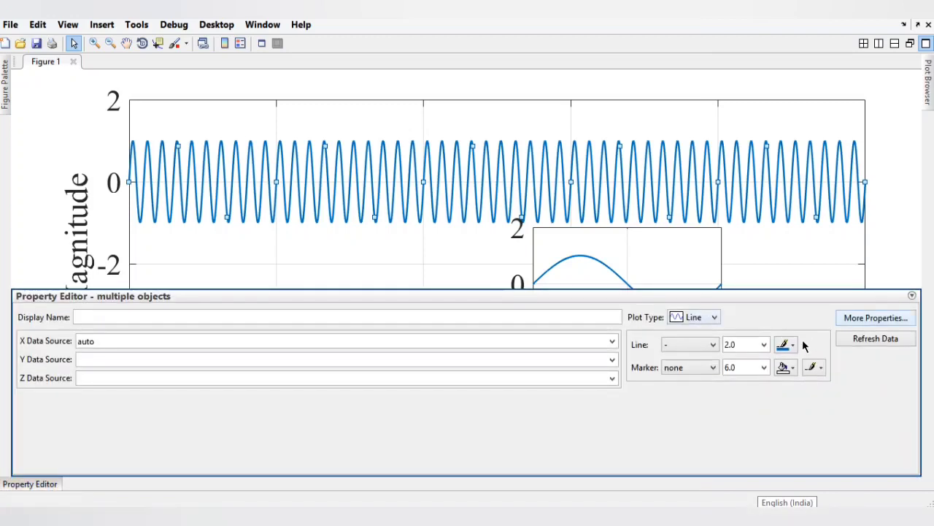
pyautogui.click(793, 345)
pyautogui.click(786, 380)
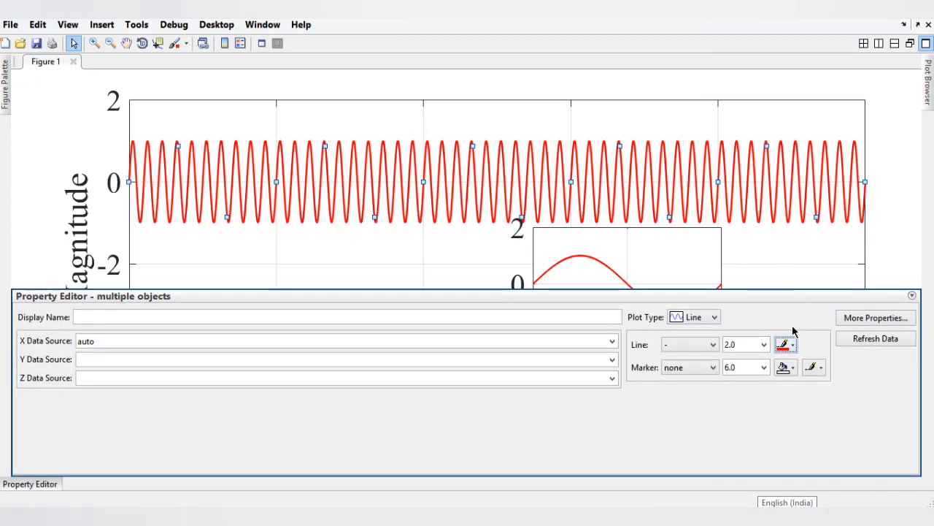
pyautogui.click(626, 241)
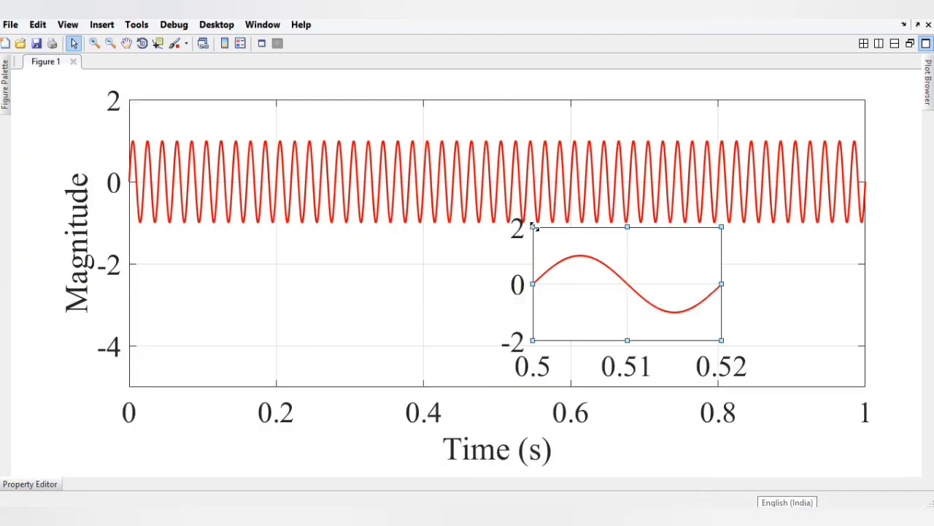
# Step: Move the inset right toward the main plot's right edge
pyautogui.moveTo(538, 247); pyautogui.dragTo(534, 241)
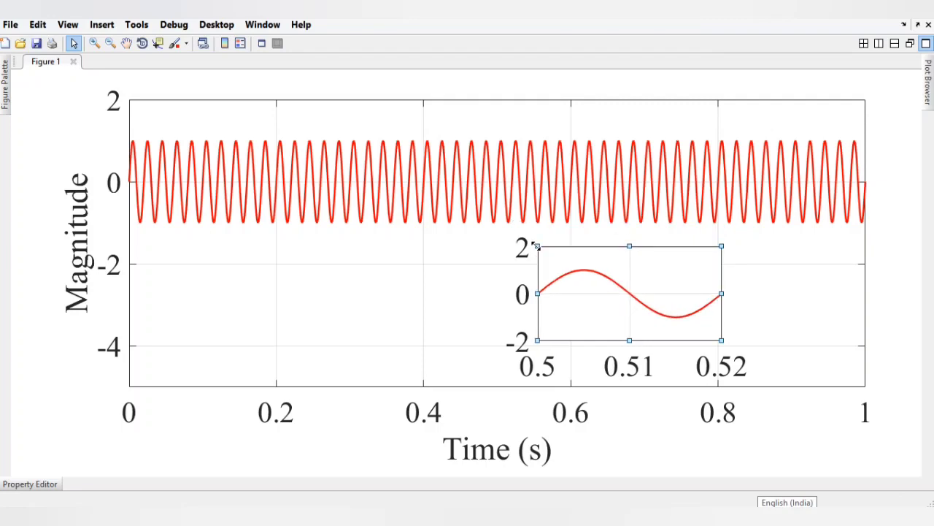
pyautogui.click(5, 108)
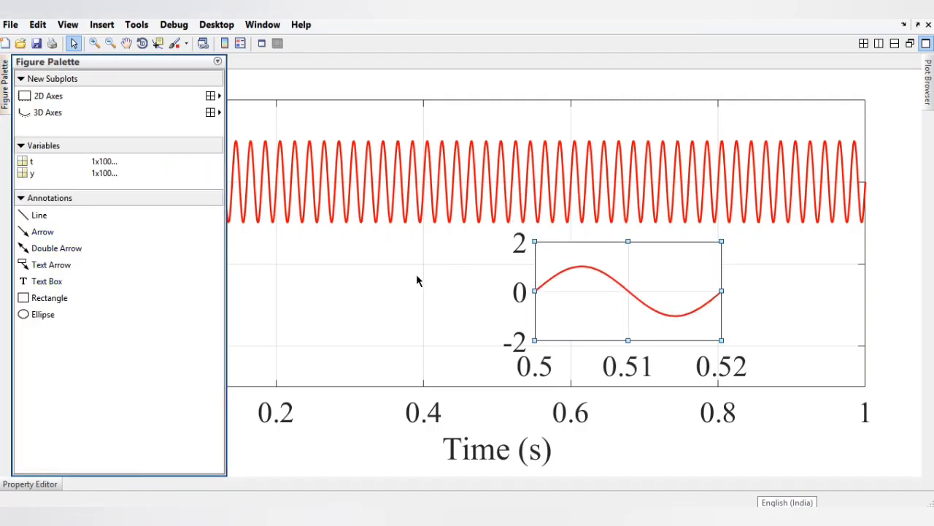
pyautogui.click(453, 278)
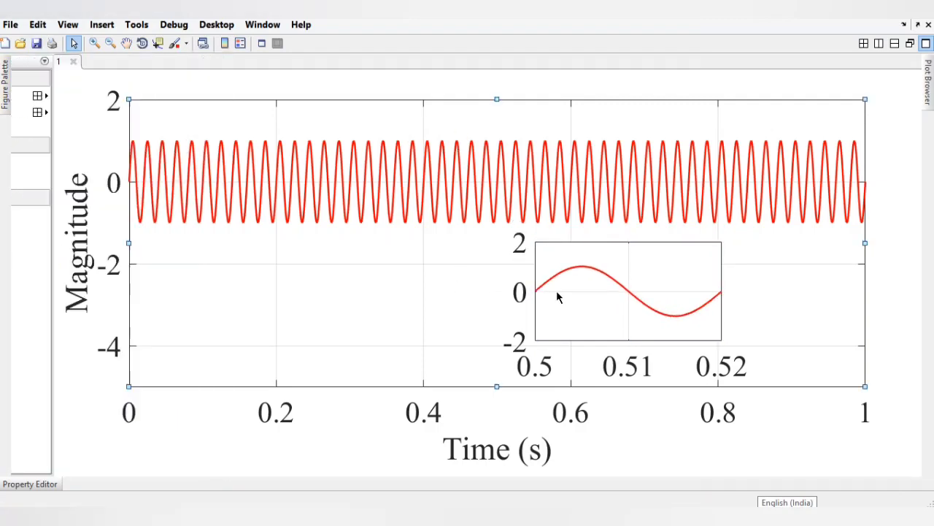
pyautogui.click(555, 243)
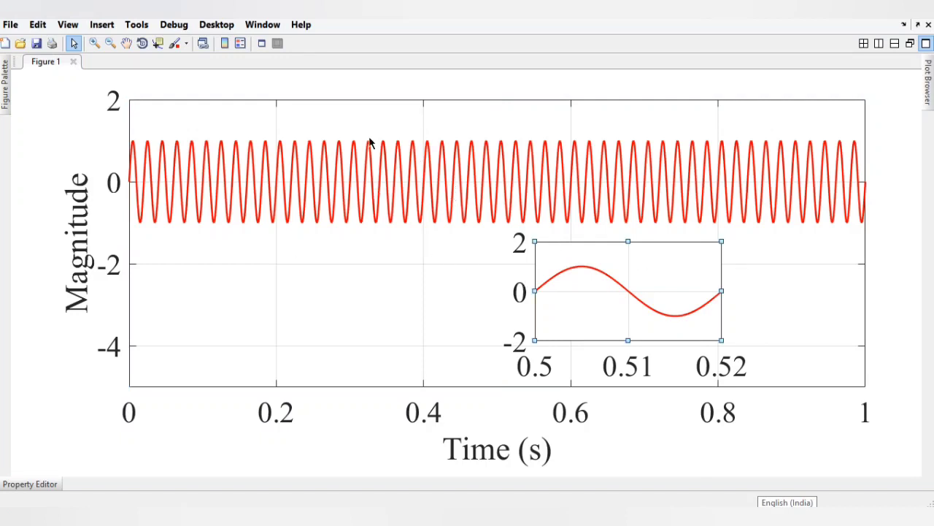
pyautogui.moveTo(616, 242); pyautogui.dragTo(701, 244)
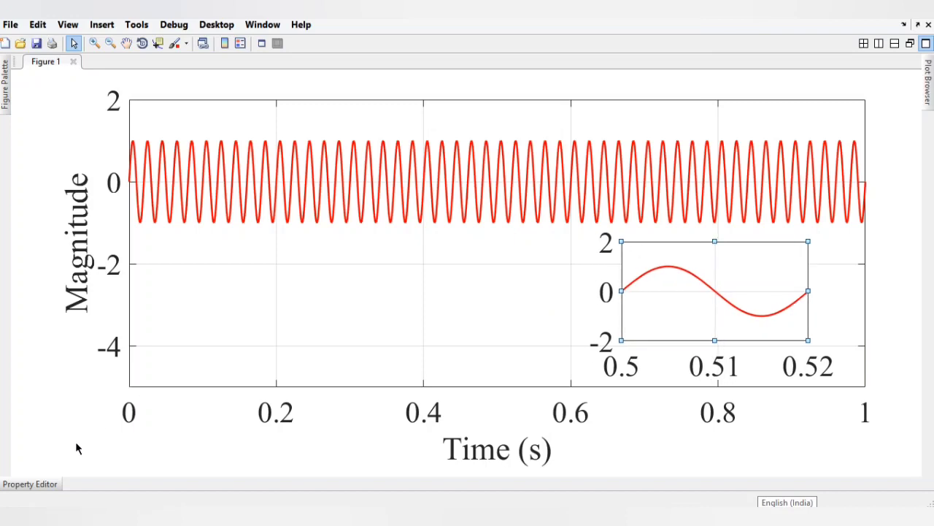
# Step: Choose the rectangle annotation from the Figure Palette
pyautogui.click(6, 102)
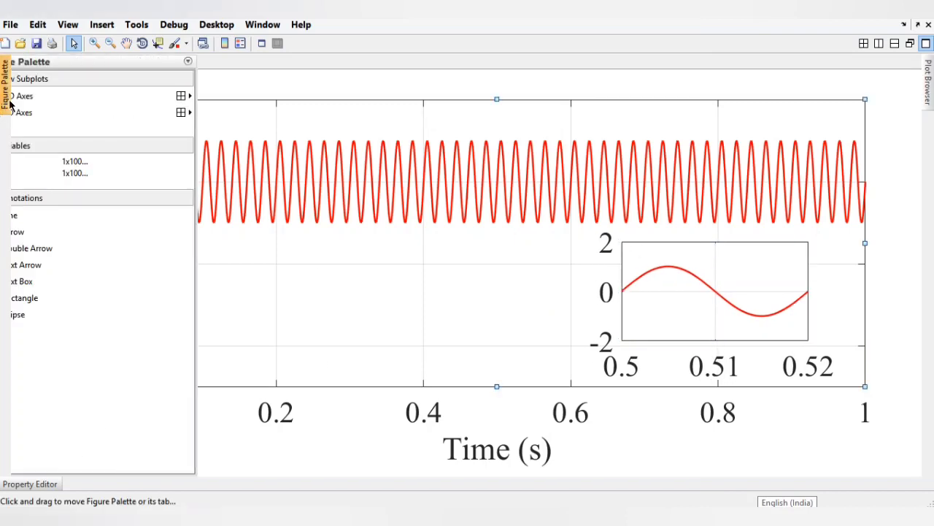
pyautogui.click(40, 298)
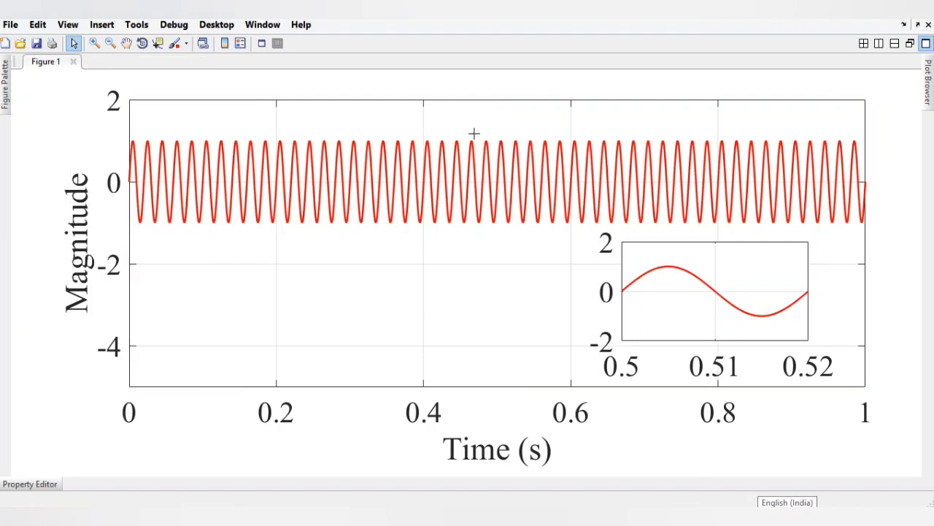
# Step: Draw a rectangle around the cycles near 0.5 s and give its border width 2
pyautogui.moveTo(473, 130)
pyautogui.mouseDown()
pyautogui.moveTo(524, 244)
pyautogui.moveTo(524, 235)
pyautogui.mouseUp()
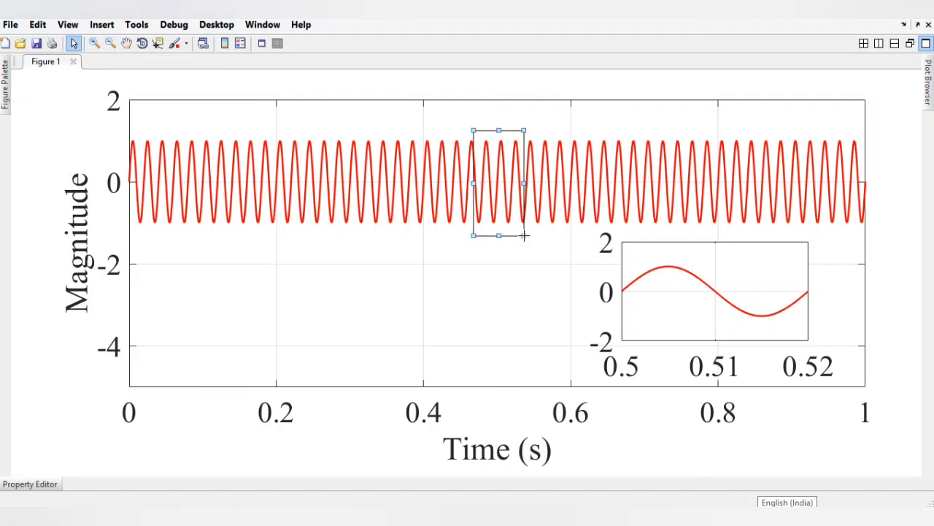
pyautogui.click(37, 484)
pyautogui.doubleClick(80, 341)
pyautogui.write('2')
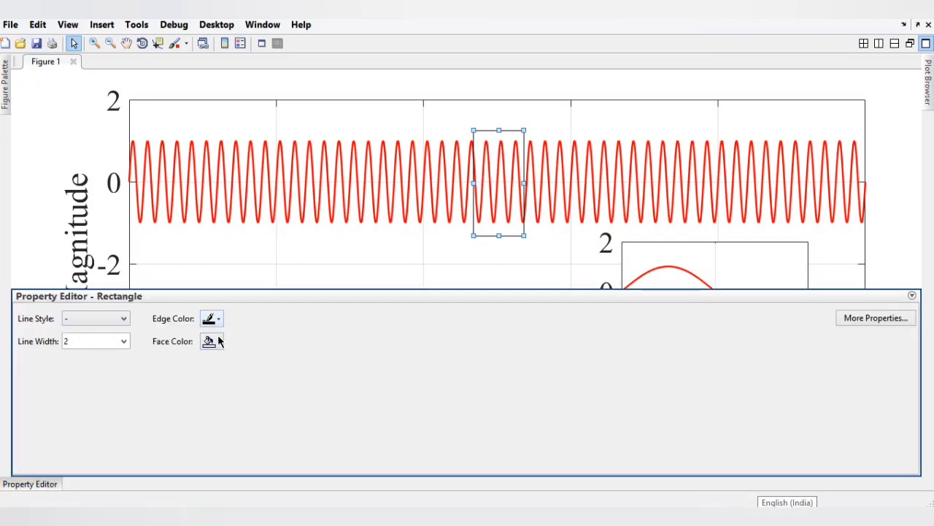
# Step: Try red and orange outline colours for the rectangle, leaving it without a fill
pyautogui.click(211, 341)
pyautogui.click(212, 318)
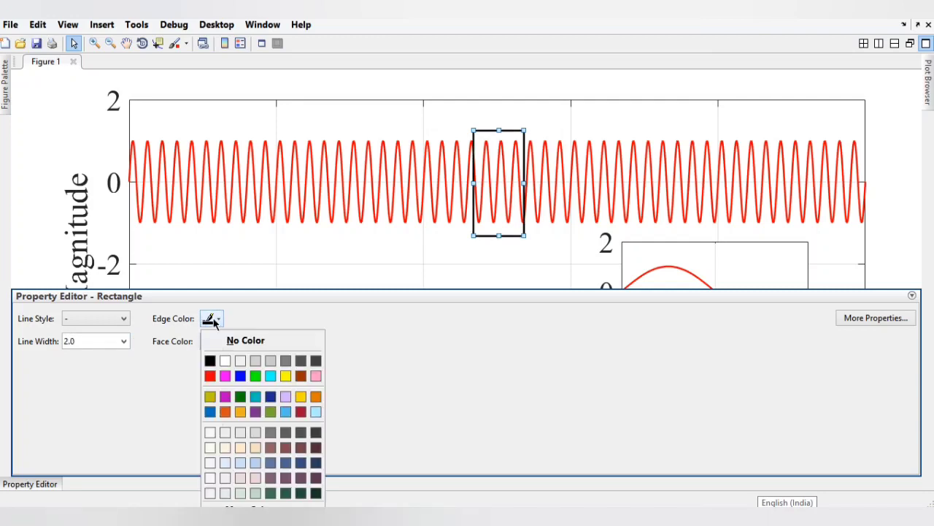
pyautogui.click(208, 375)
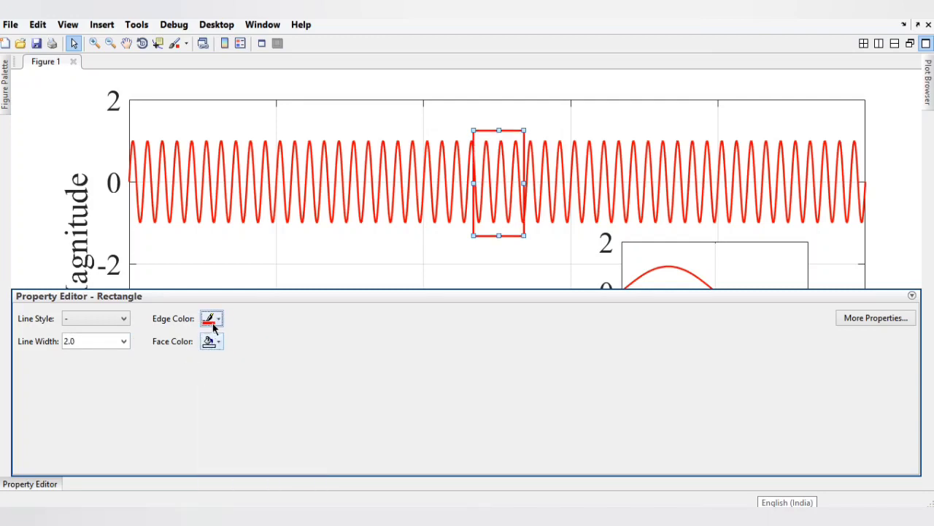
pyautogui.click(211, 318)
pyautogui.click(236, 408)
pyautogui.click(211, 341)
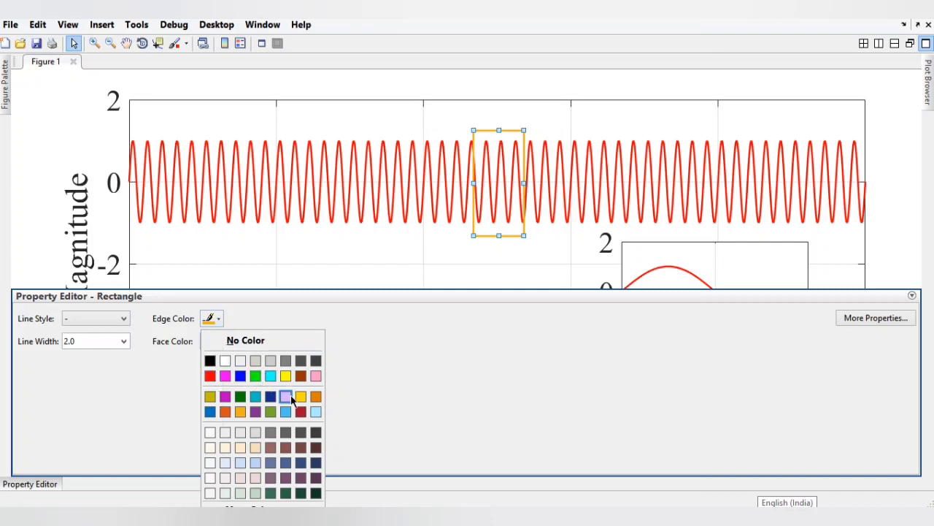
pyautogui.click(315, 397)
# Step: Make the rectangle outline dashed '--' and black, then return to the plot
pyautogui.click(96, 325)
pyautogui.click(89, 342)
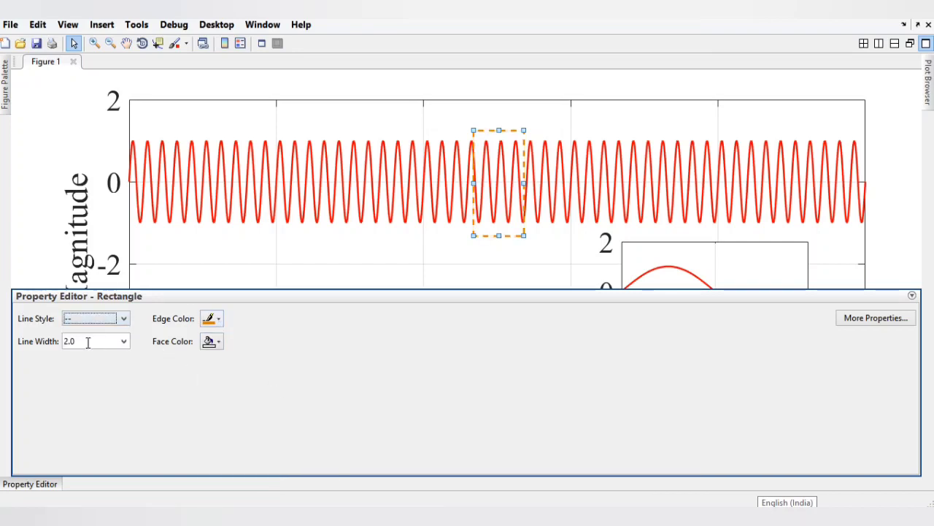
pyautogui.click(214, 319)
pyautogui.click(213, 367)
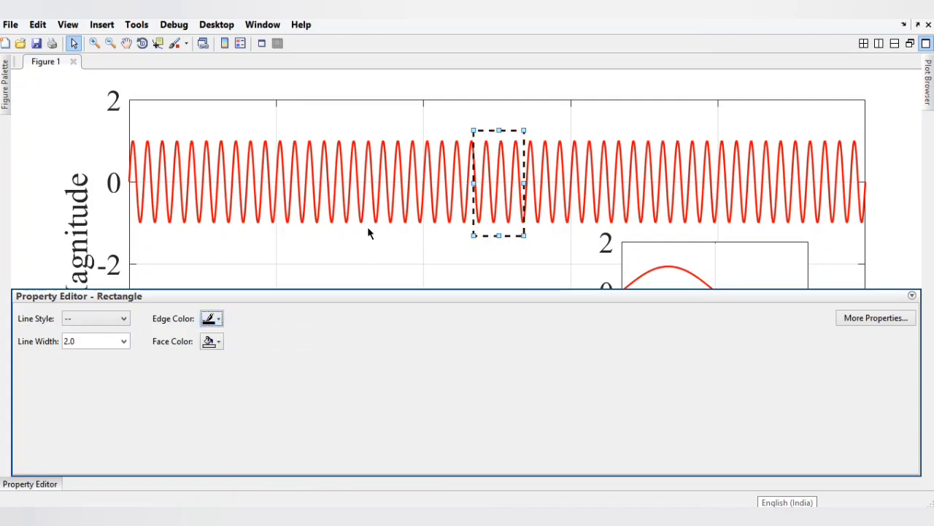
pyautogui.click(540, 260)
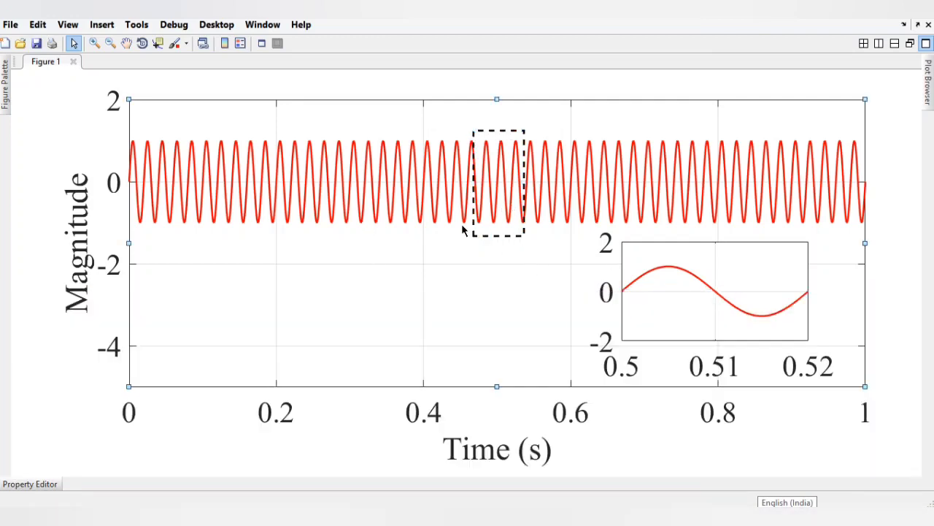
# Step: Draw a plain arrow from the rectangle's corner to the one-cycle inset
pyautogui.click(4, 84)
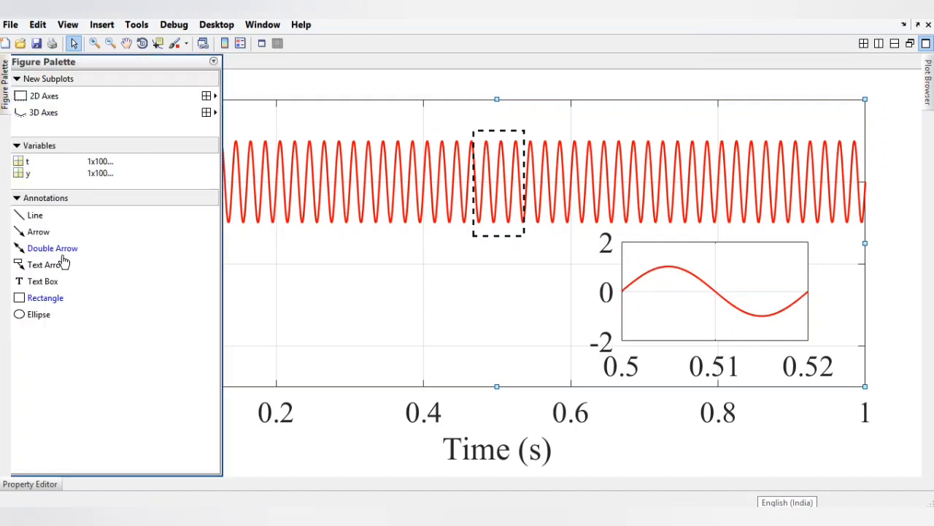
pyautogui.click(394, 285)
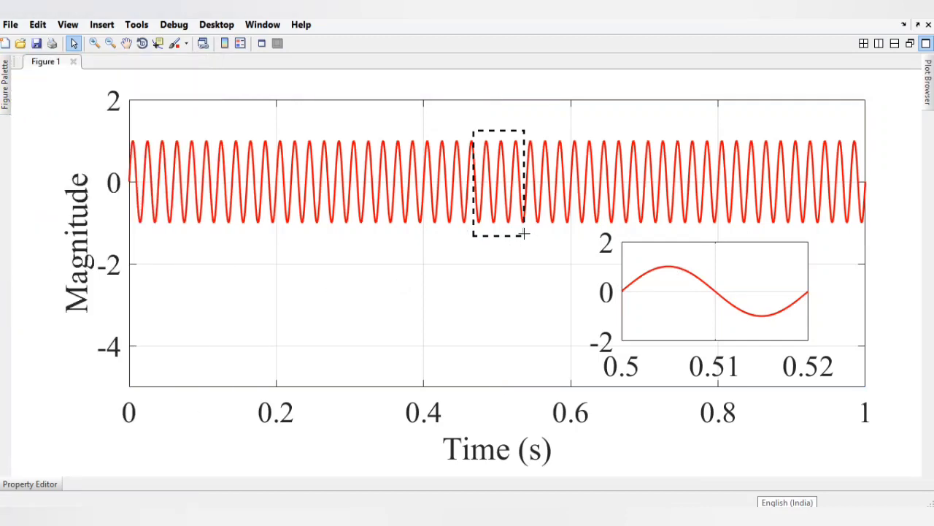
pyautogui.moveTo(523, 235); pyautogui.dragTo(619, 268)
# Step: Give the arrow line width 2 with head width and head length 24
pyautogui.click(17, 484)
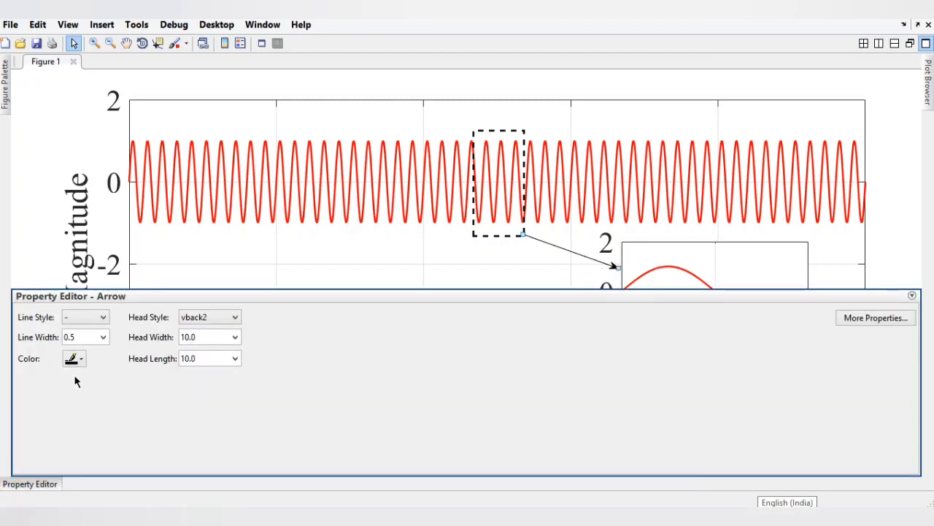
pyautogui.doubleClick(81, 337)
pyautogui.write('2')
pyautogui.doubleClick(212, 336)
pyautogui.write('24')
pyautogui.doubleClick(210, 358)
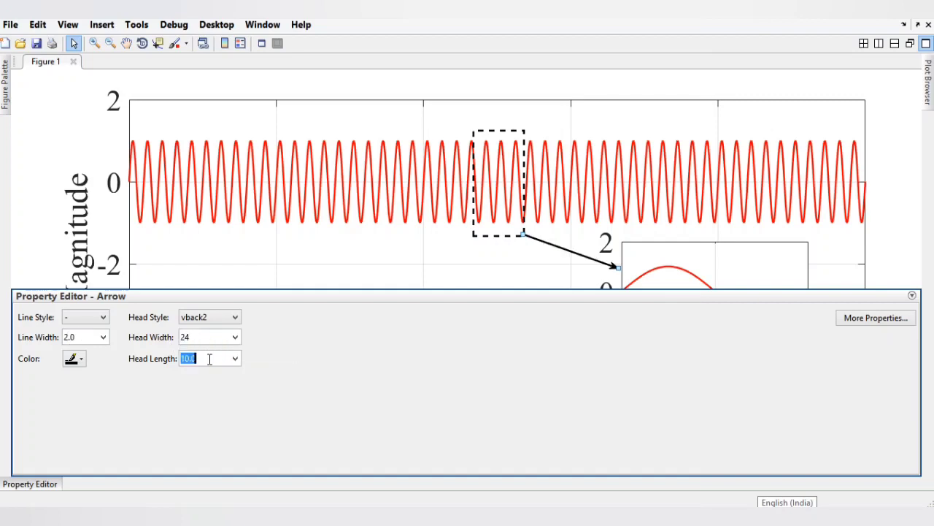
pyautogui.write('24')
pyautogui.click(482, 265)
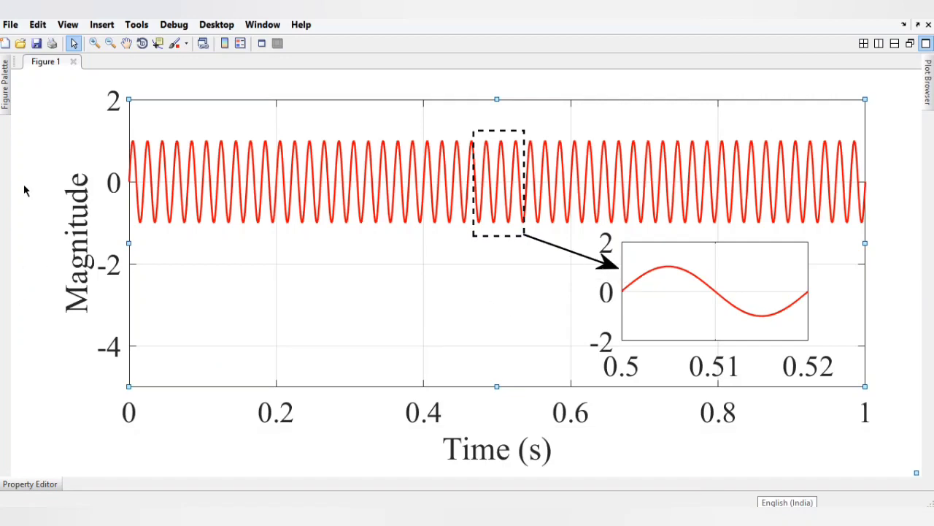
# Step: In Print Preview set a custom paper size of 32 cm wide by 18 cm high
pyautogui.click(11, 25)
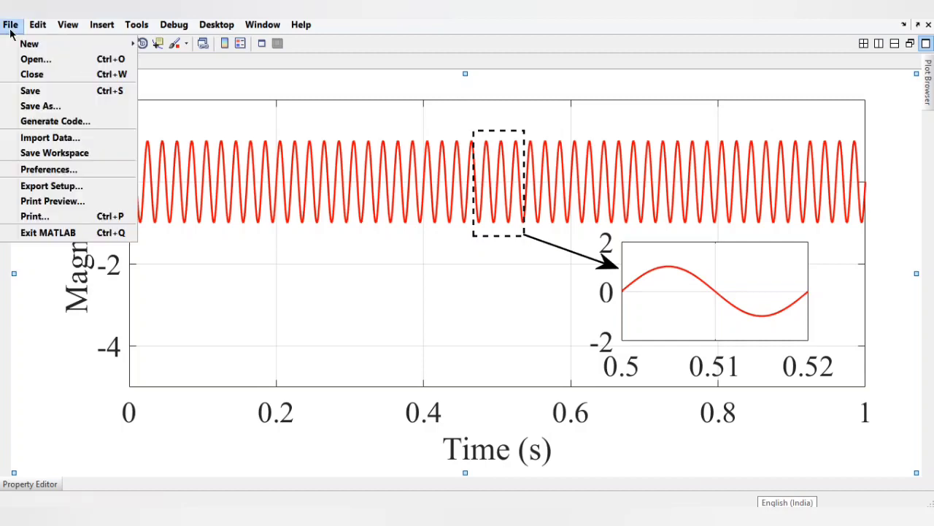
pyautogui.click(56, 204)
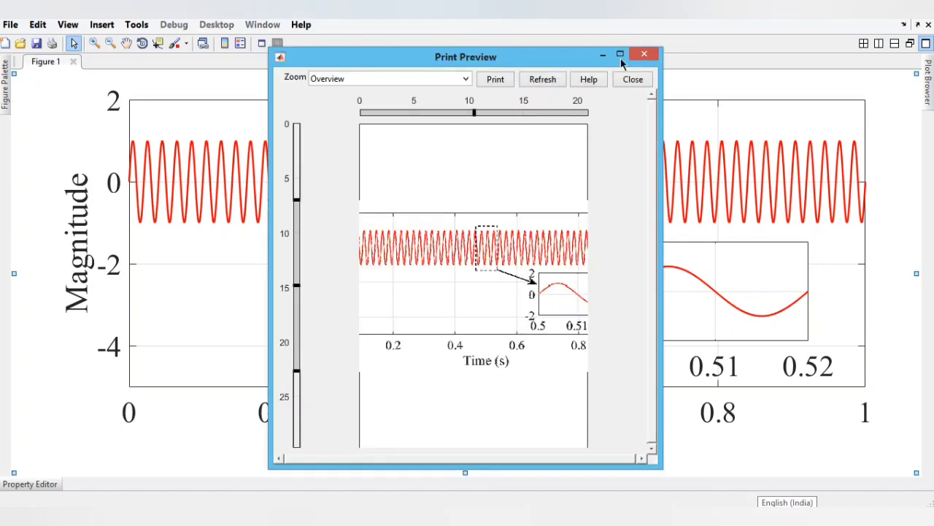
pyautogui.doubleClick(227, 357)
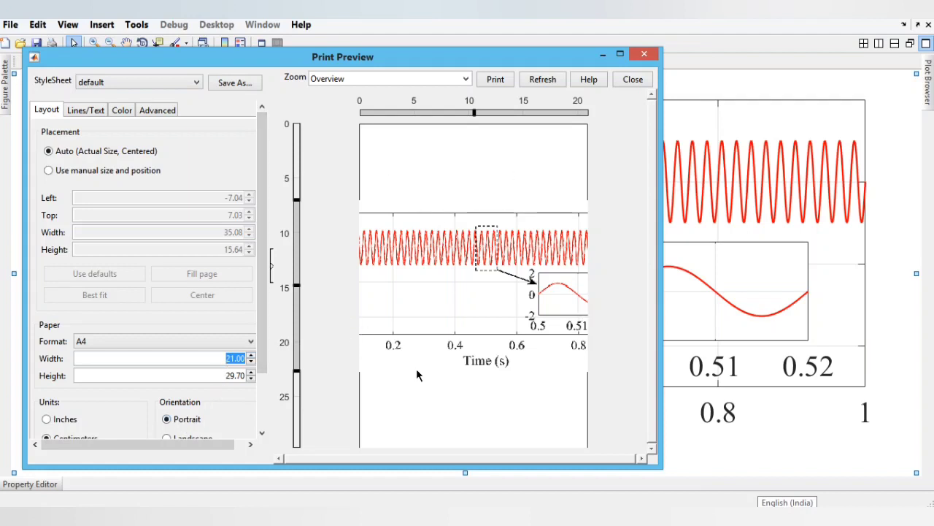
pyautogui.write('32')
pyautogui.press('Return')
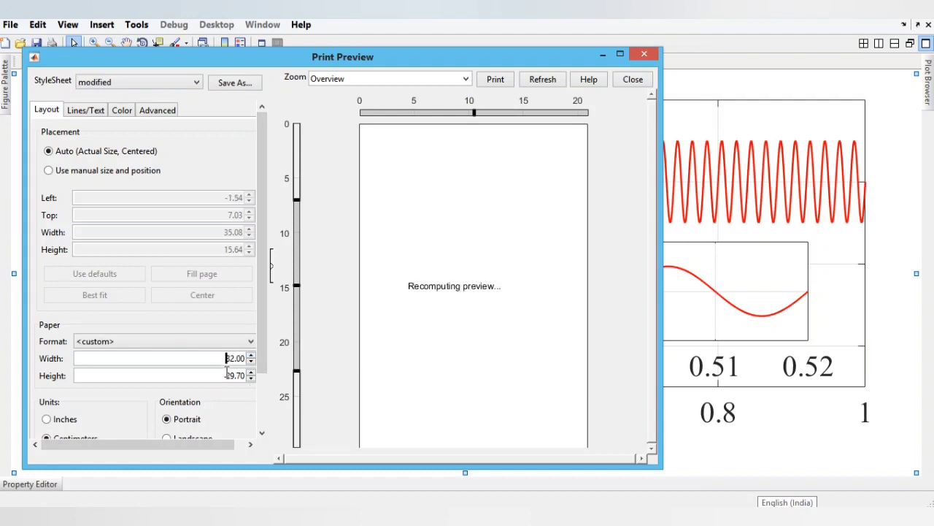
pyautogui.moveTo(218, 375); pyautogui.dragTo(269, 376)
pyautogui.write('18')
pyautogui.press('Return')
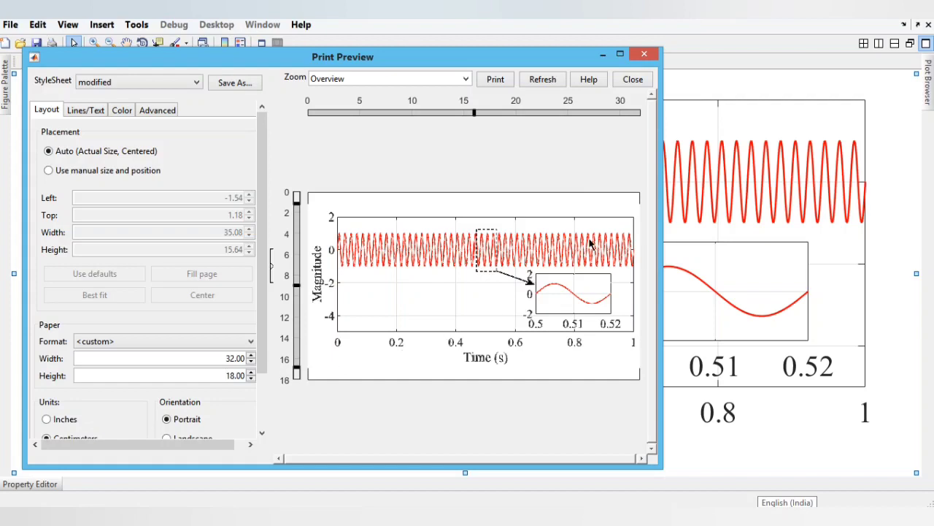
# Step: Start saving the figure into the OneDrive Attachments folder
pyautogui.click(644, 56)
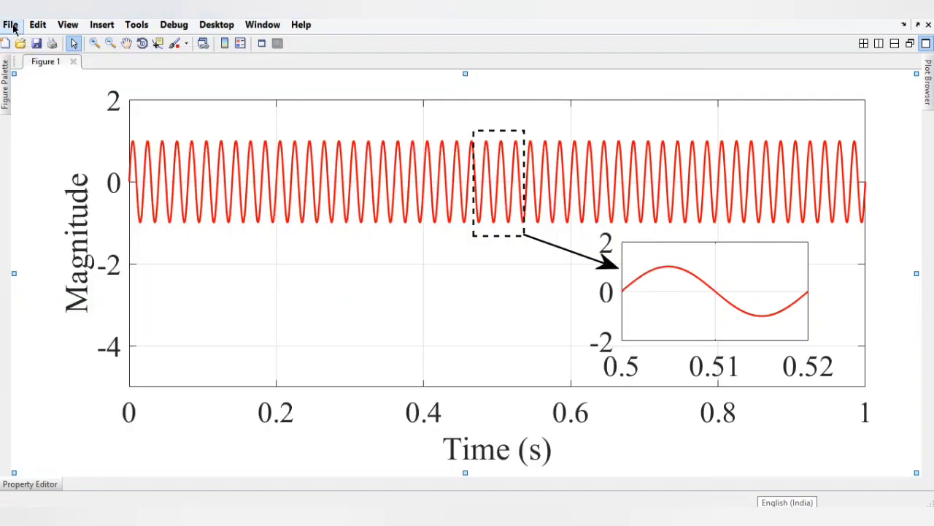
pyautogui.click(10, 24)
pyautogui.click(32, 107)
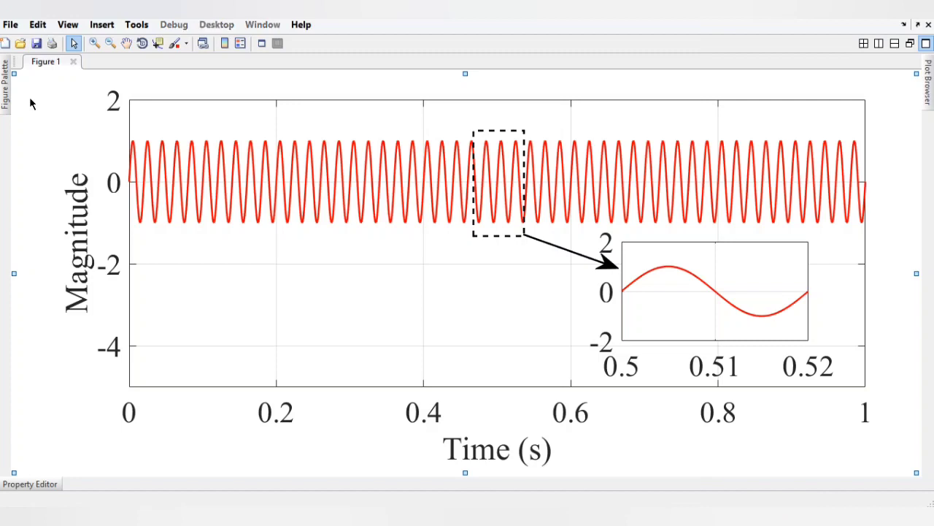
pyautogui.click(49, 111)
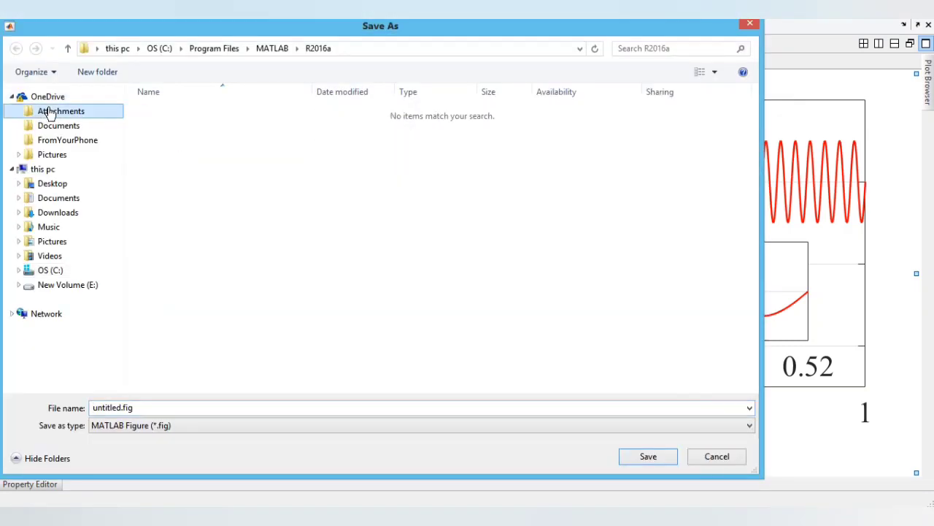
# Step: Save the figure there as a PNG image named Test
pyautogui.click(153, 425)
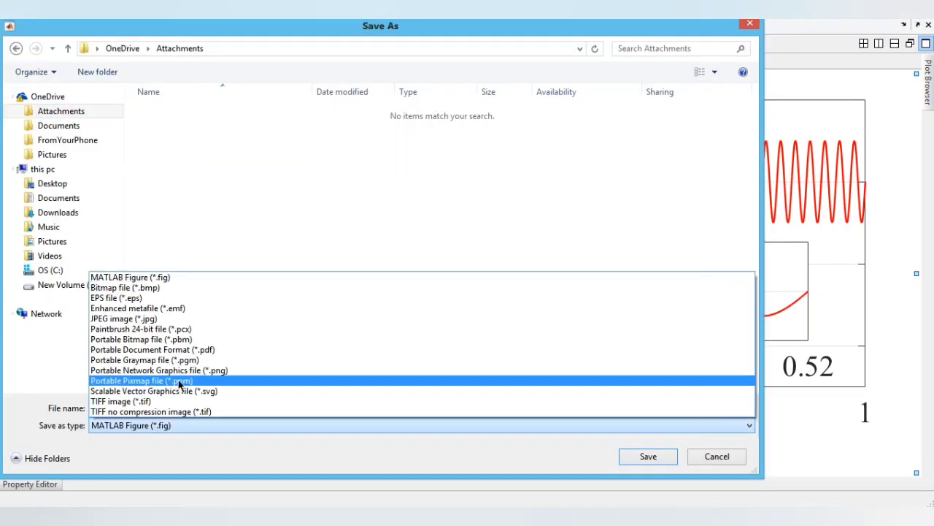
pyautogui.click(183, 371)
pyautogui.click(166, 406)
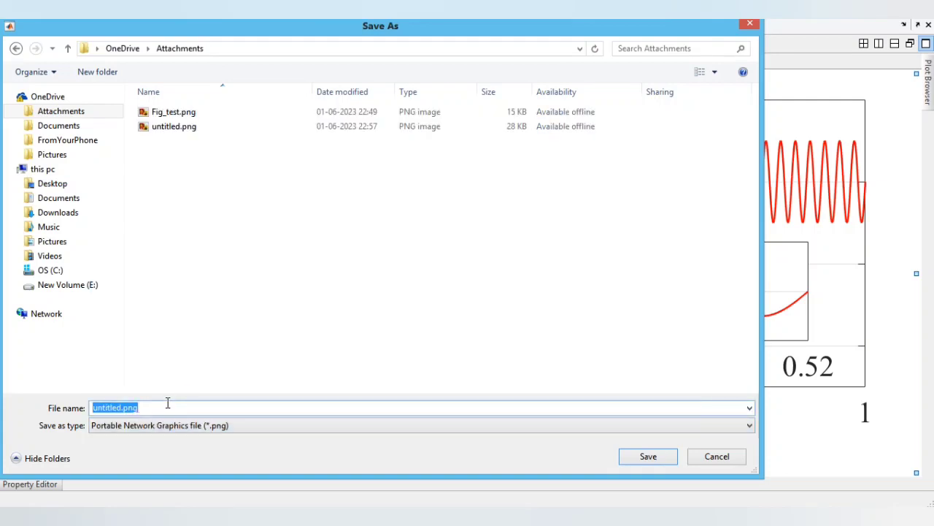
pyautogui.write('Test')
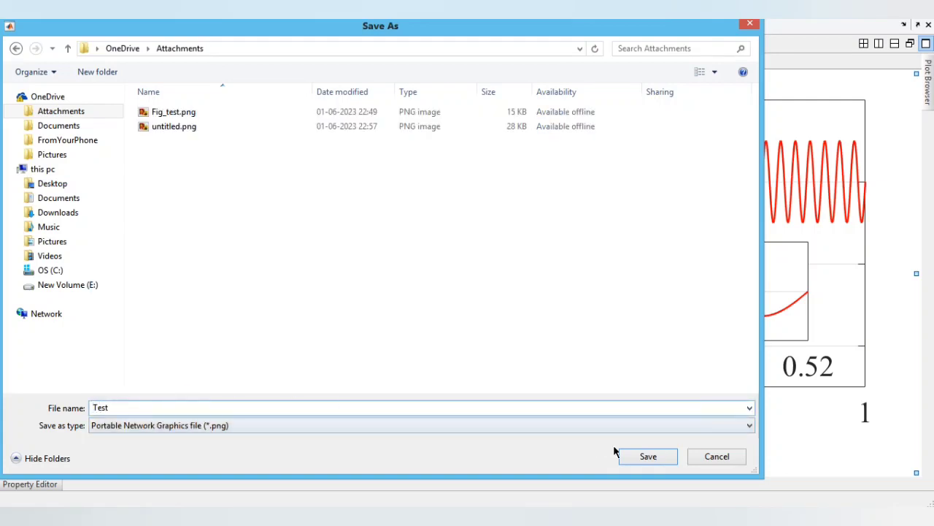
pyautogui.click(636, 454)
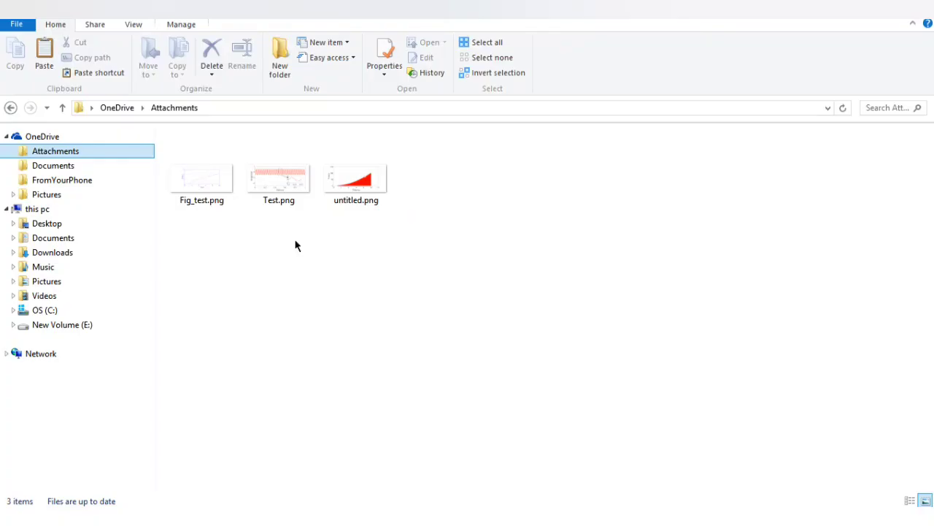
# Step: Open Test.png from the Attachments folder in the Windows photo viewer
pyautogui.click(280, 192)
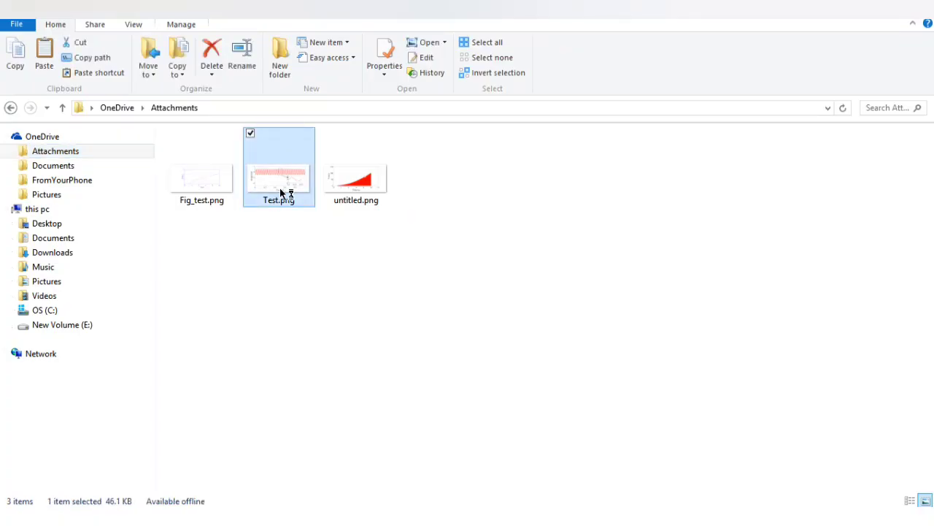
pyautogui.doubleClick(280, 192)
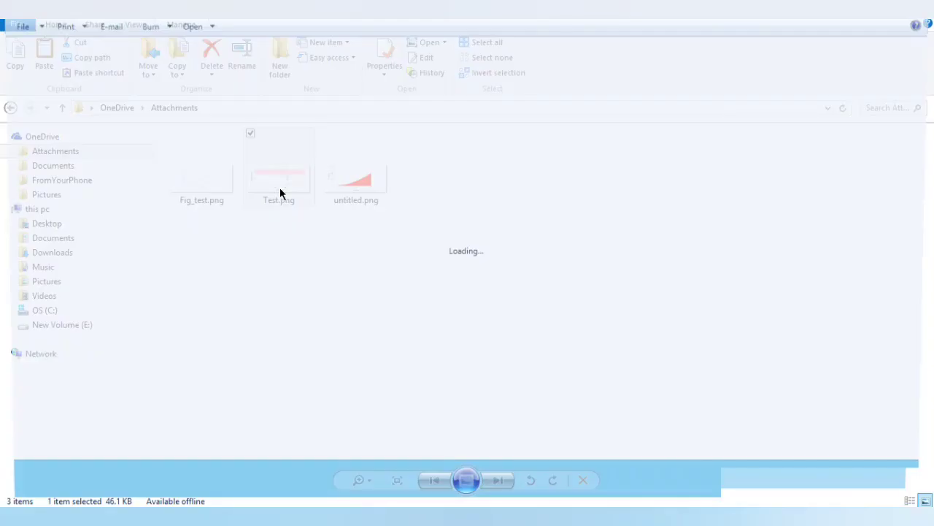